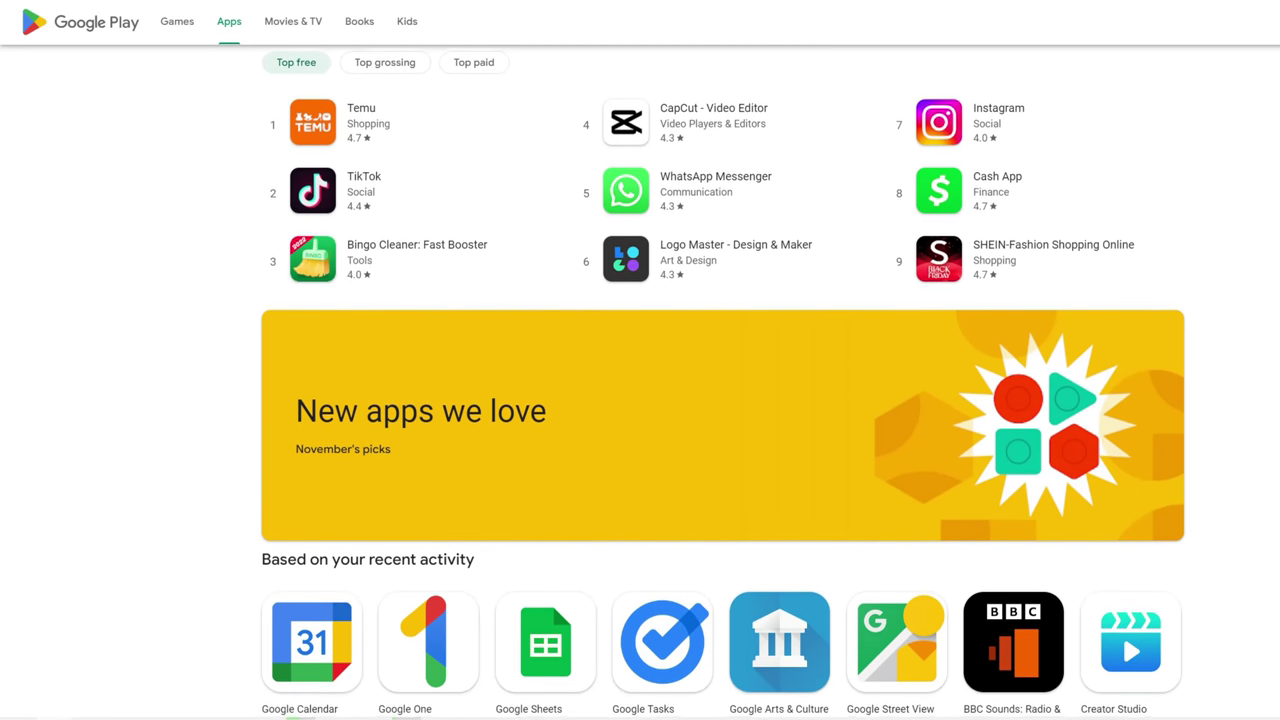
Look through the top free and recommended apps on the Google Play apps page
scroll(723, 400, "down", 1)
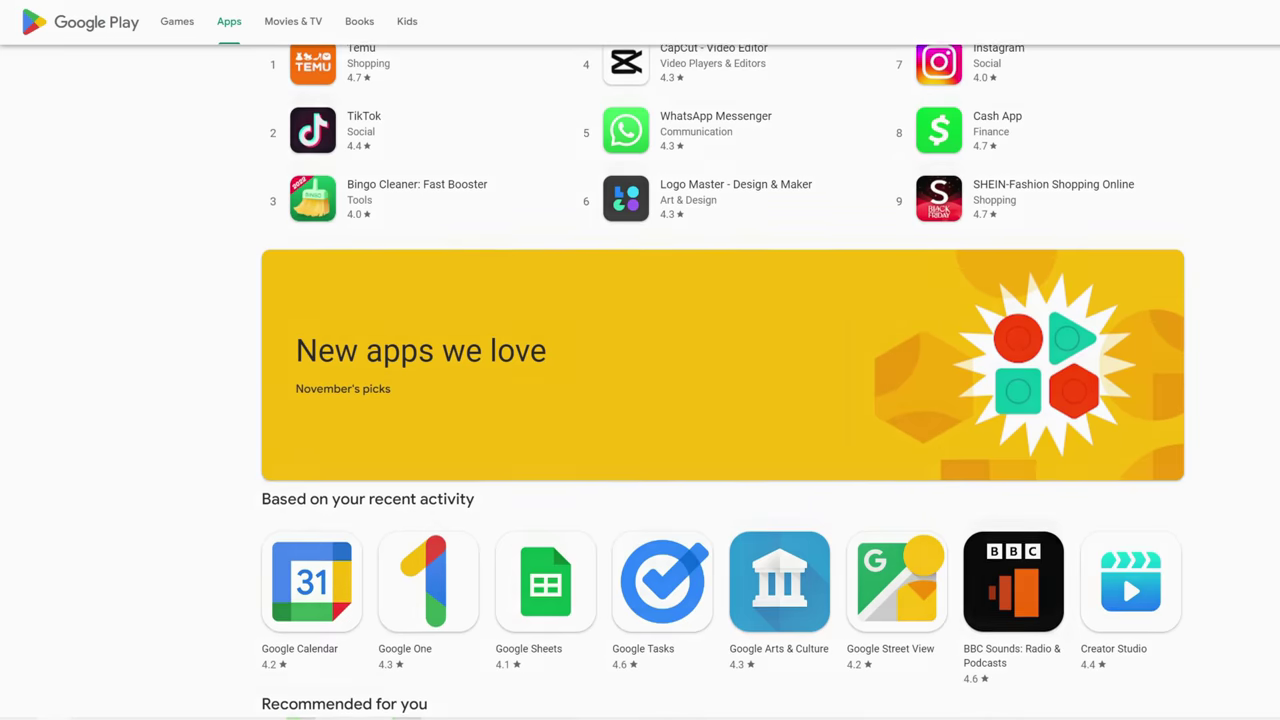
scroll(723, 400, "down", 1)
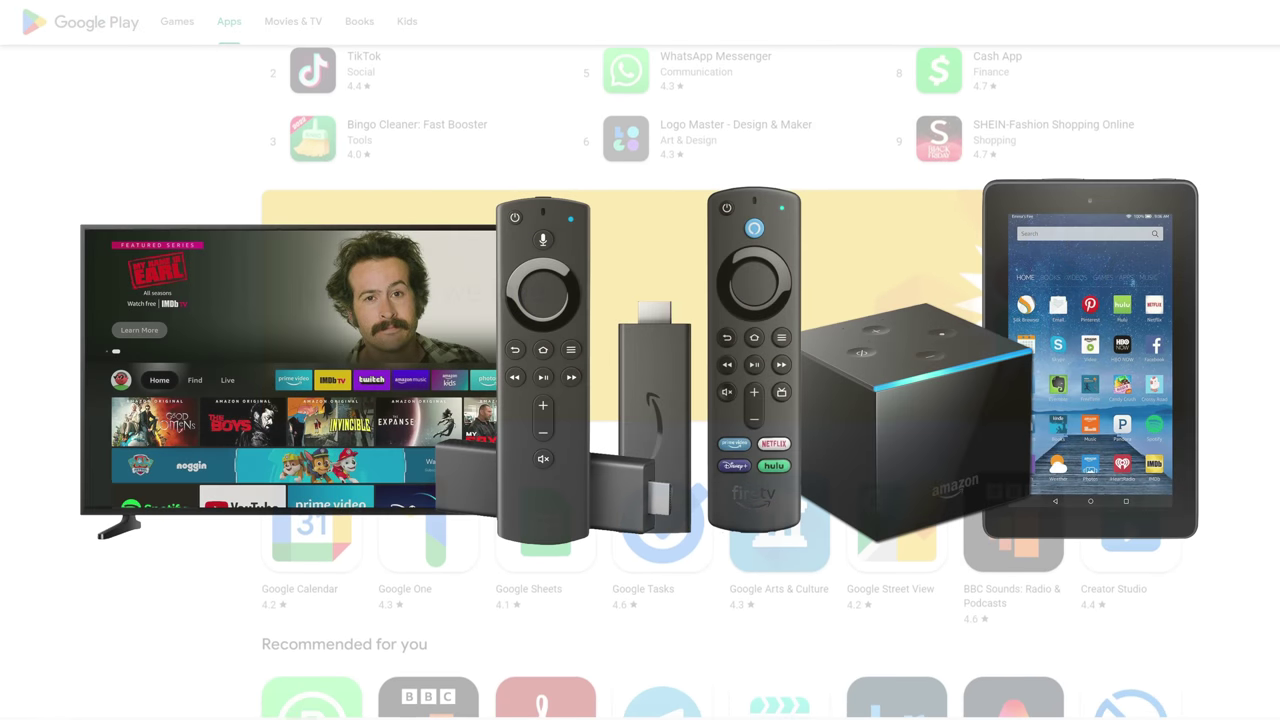
scroll(723, 400, "down", 1)
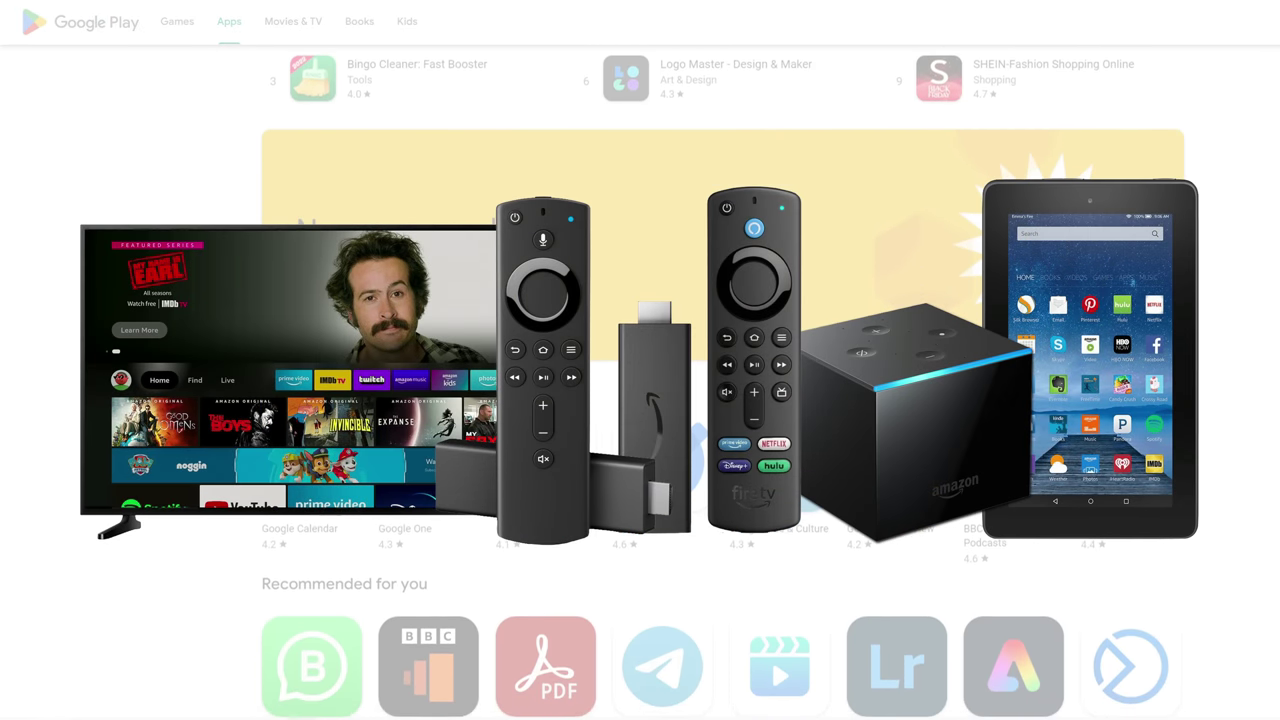
scroll(723, 400, "down", 1)
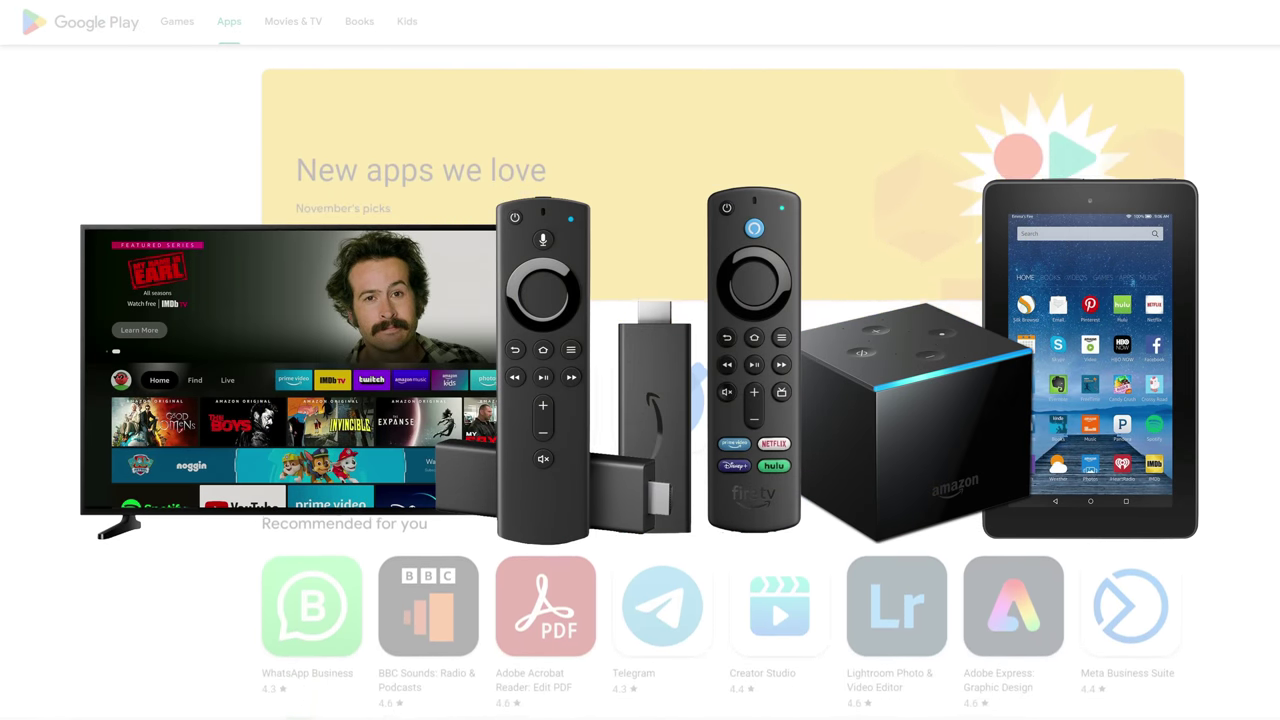
scroll(723, 400, "down", 1)
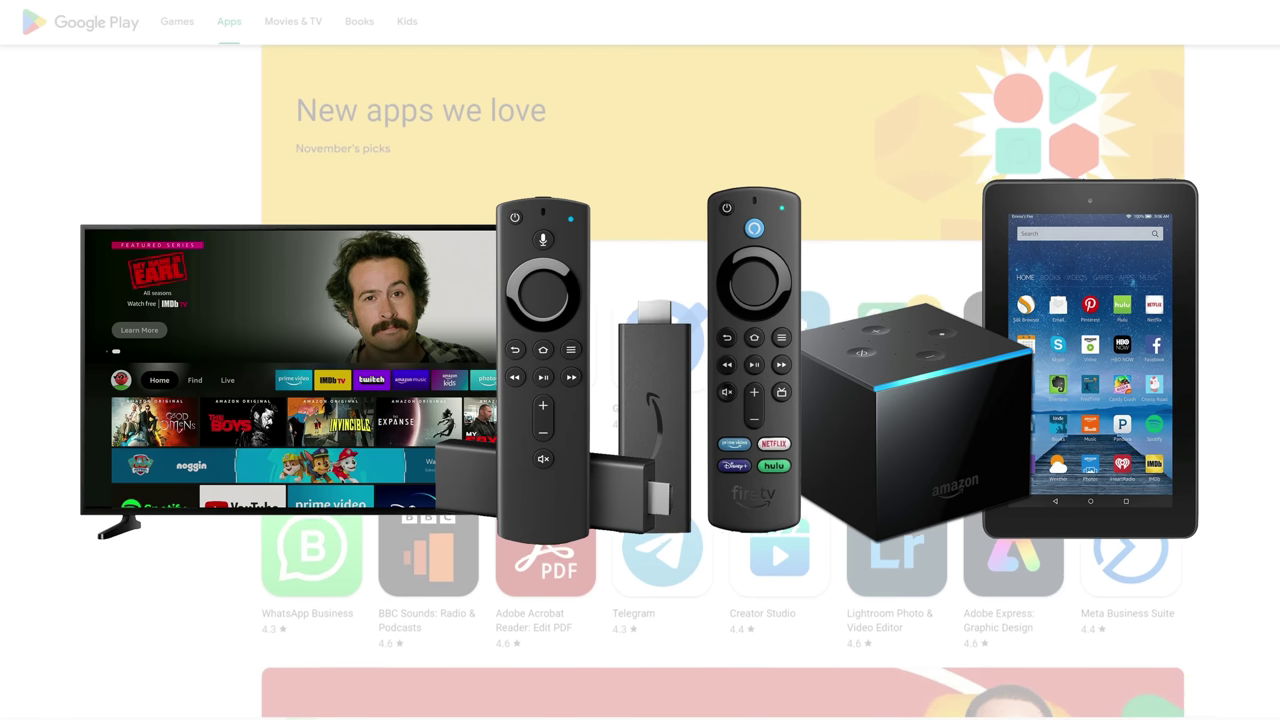
scroll(723, 400, "down", 1)
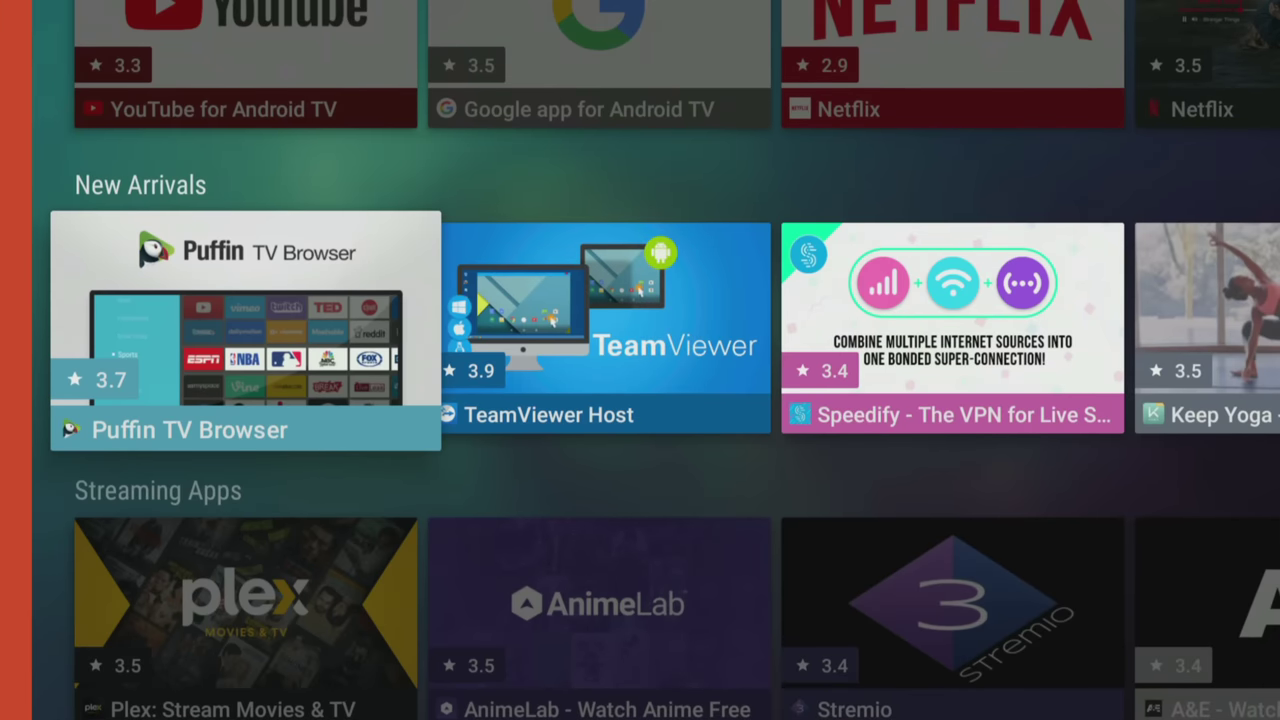
Browse the Streaming Apps row in Aptoide TV and open the Puffin TV Browser details page
key("Down")
key("Right")
key("Right")
key("Right")
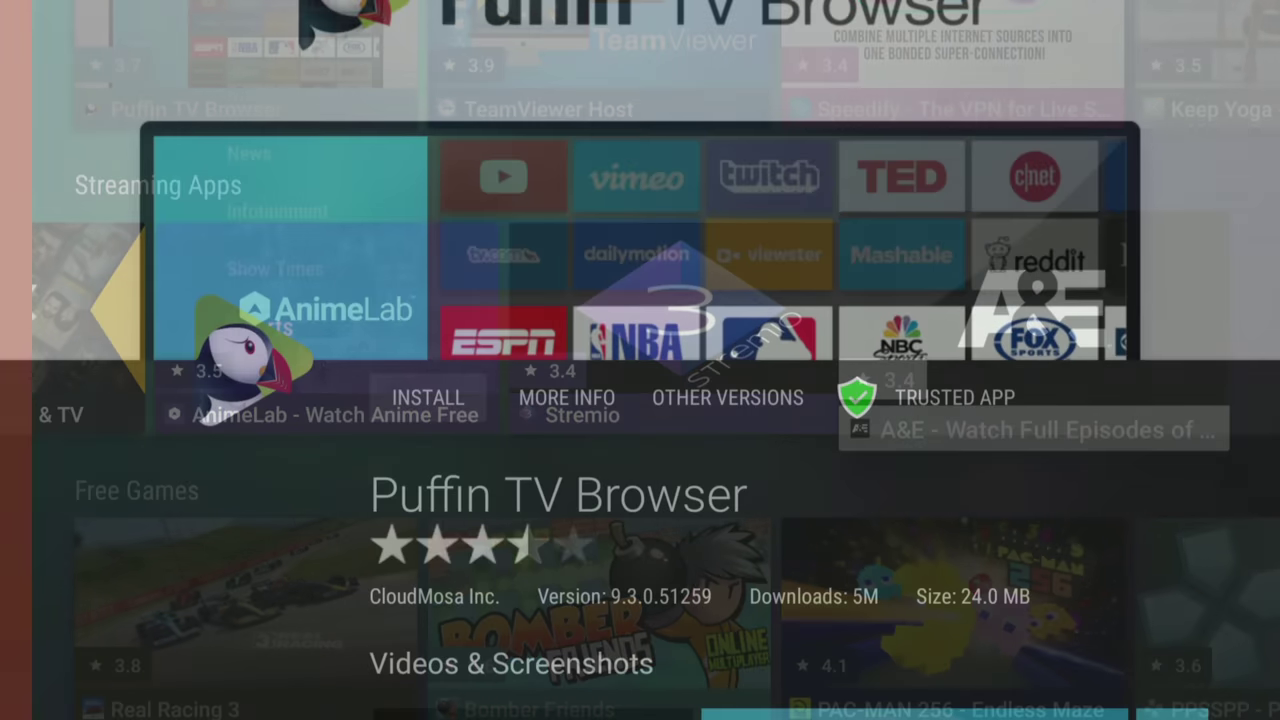
key("Return")
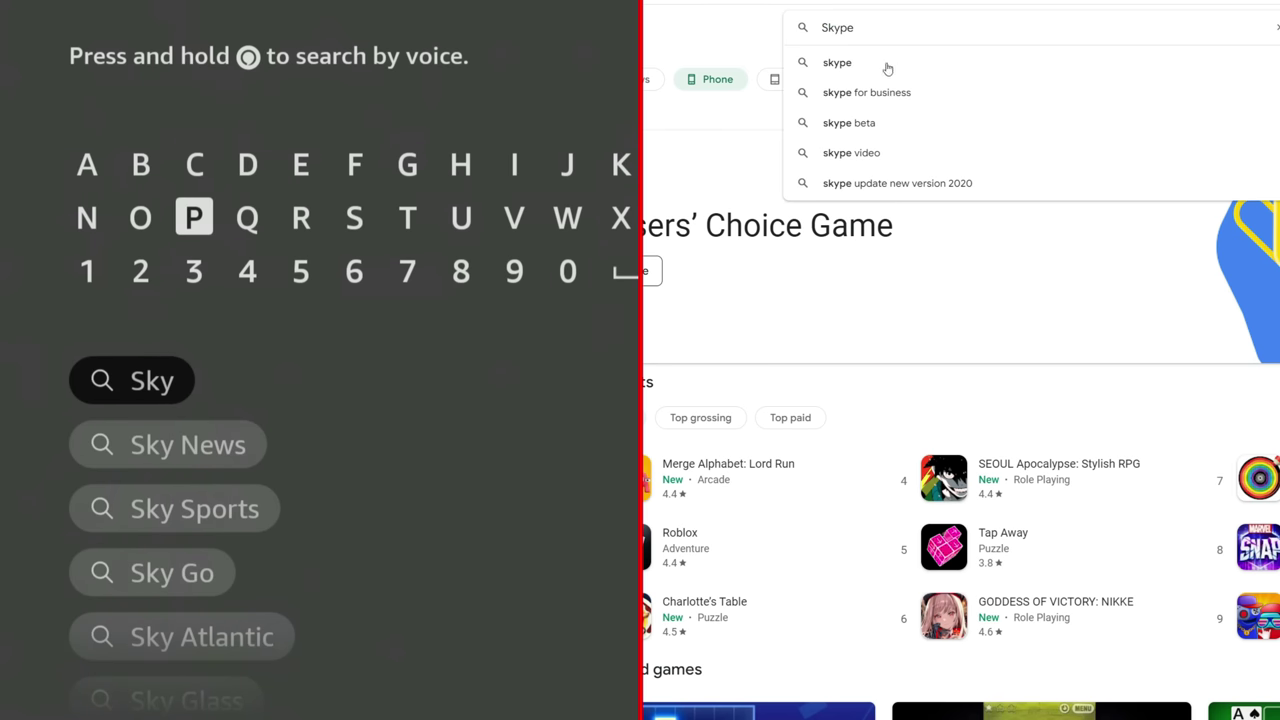
Search Google Play for skype
left_click(840, 63)
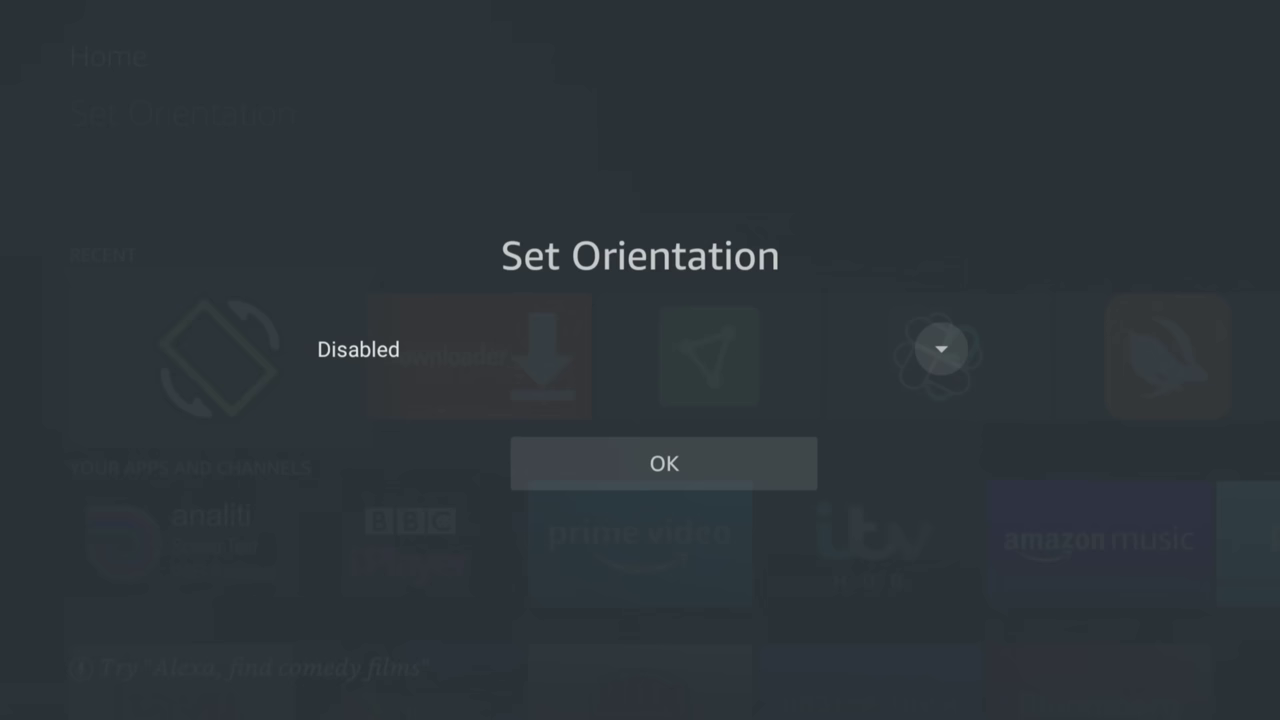
Choose Automatic as the screen orientation in the Set Orientation app
key("Return")
key("Down")
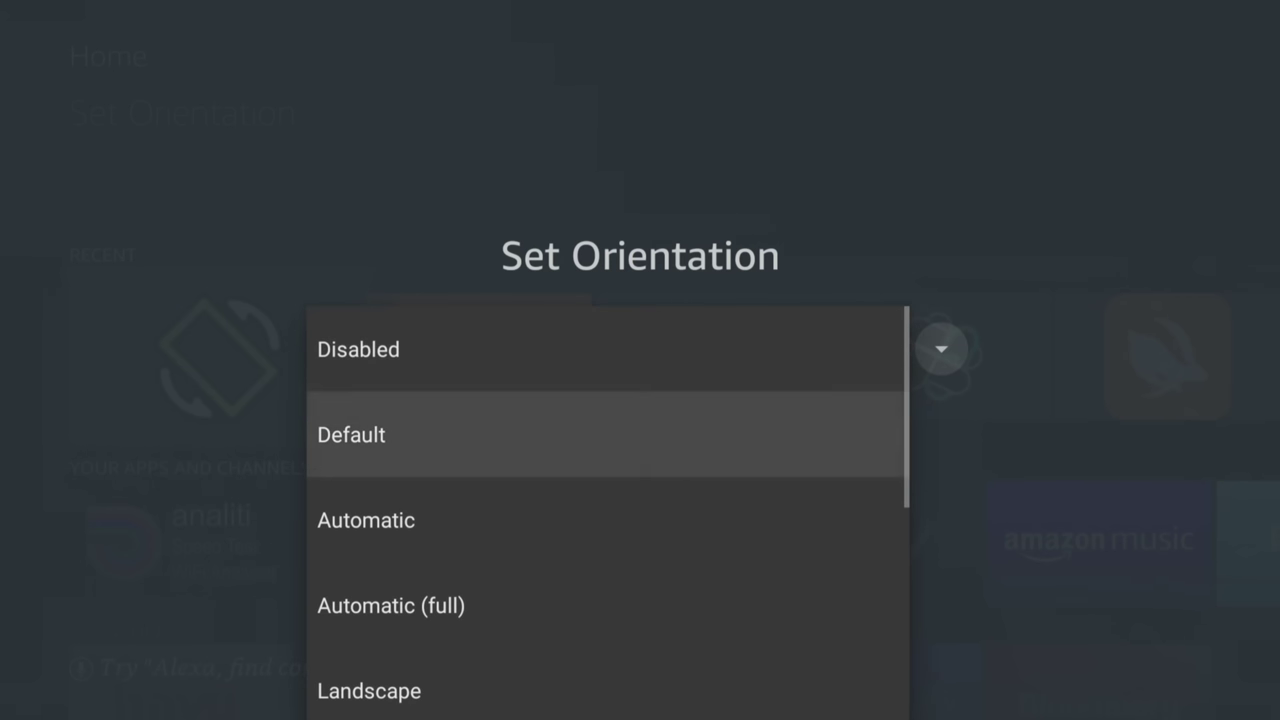
key("Down")
key("Return")
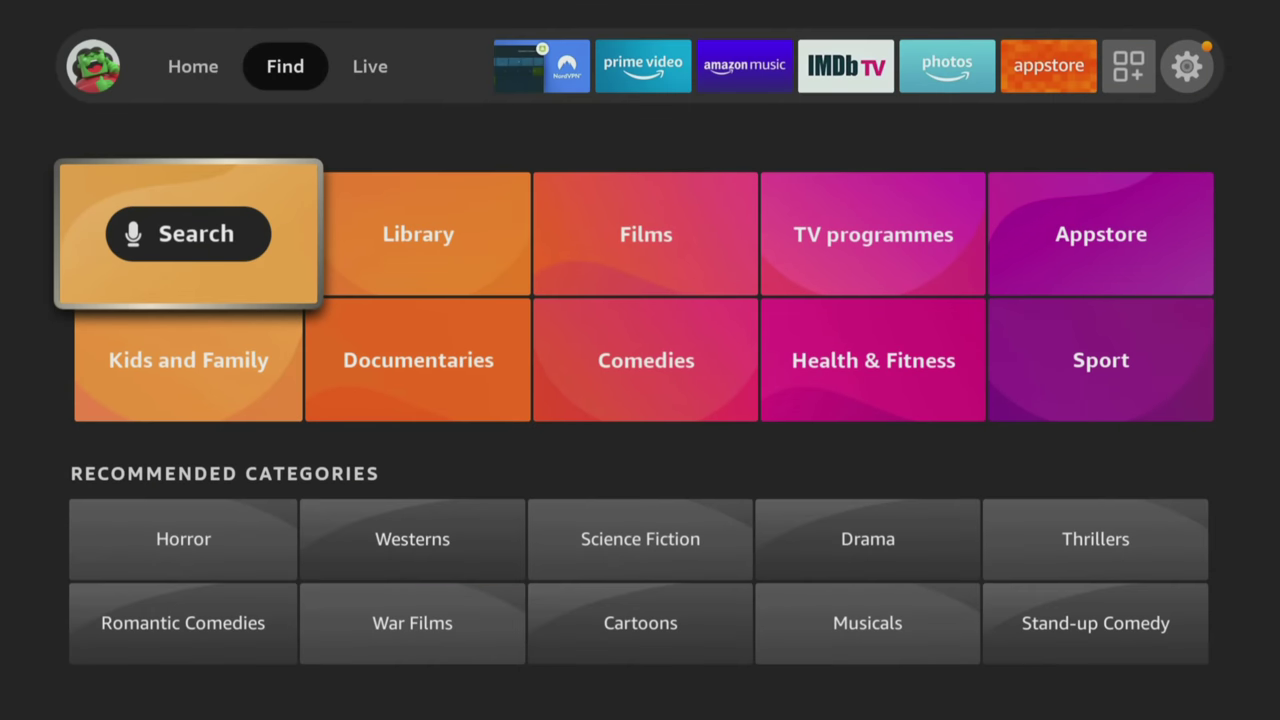
Open the Fire TV search and enter the letters Dow
key("Return")
key("Right")
key("Return")
key("Down")
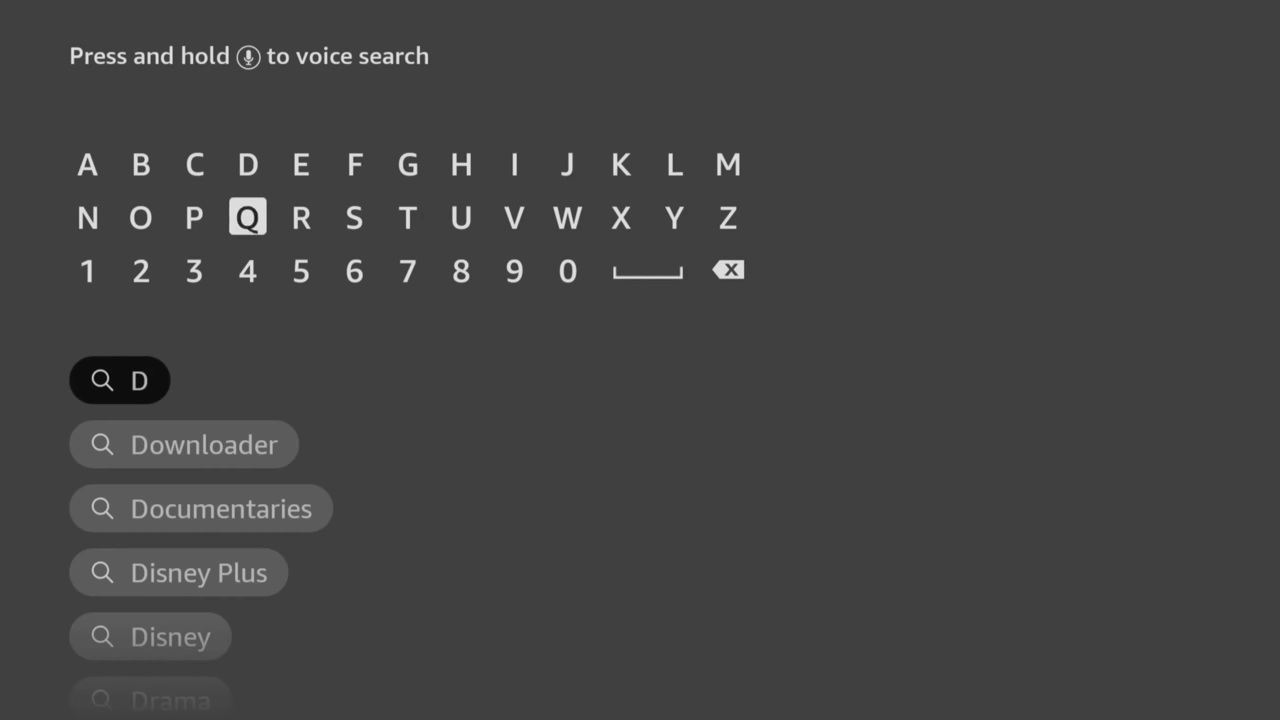
key("Left")
key("Left")
key("Return")
key("Left")
key("Left")
key("Return")
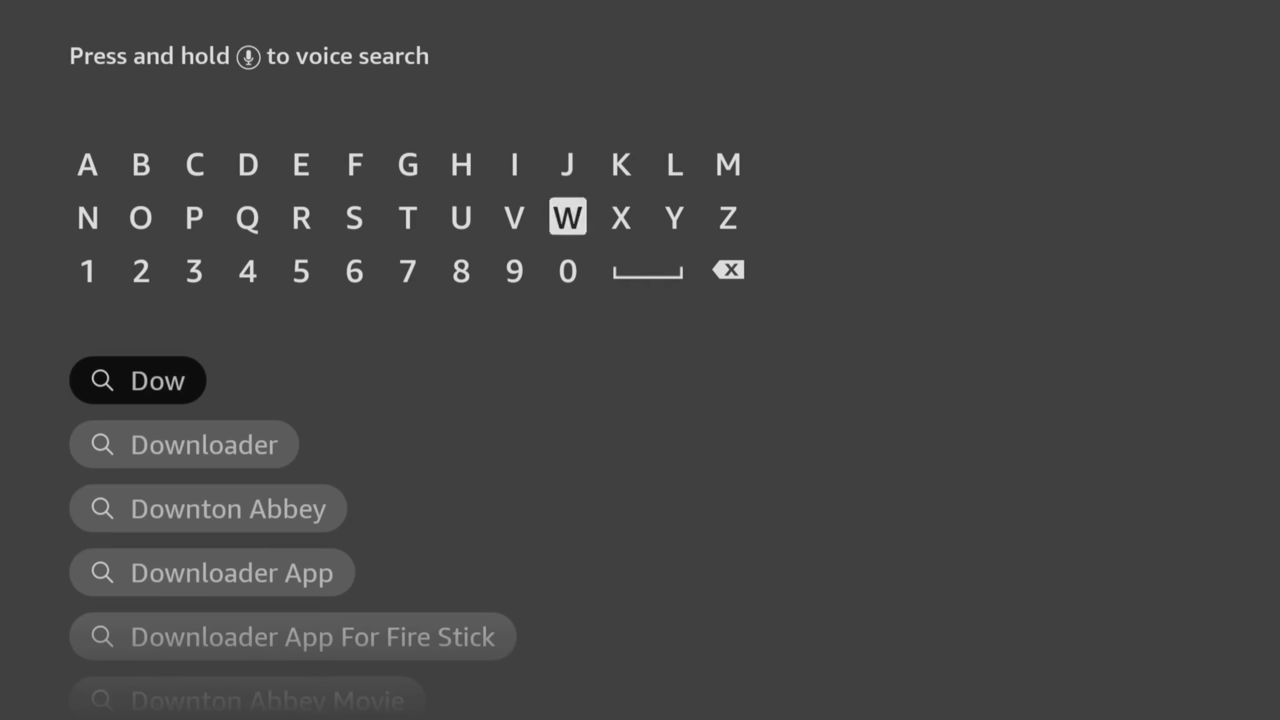
Pick the Downloader search suggestion, open the Downloader app's page and download it
key("Down")
key("Down")
key("Return")
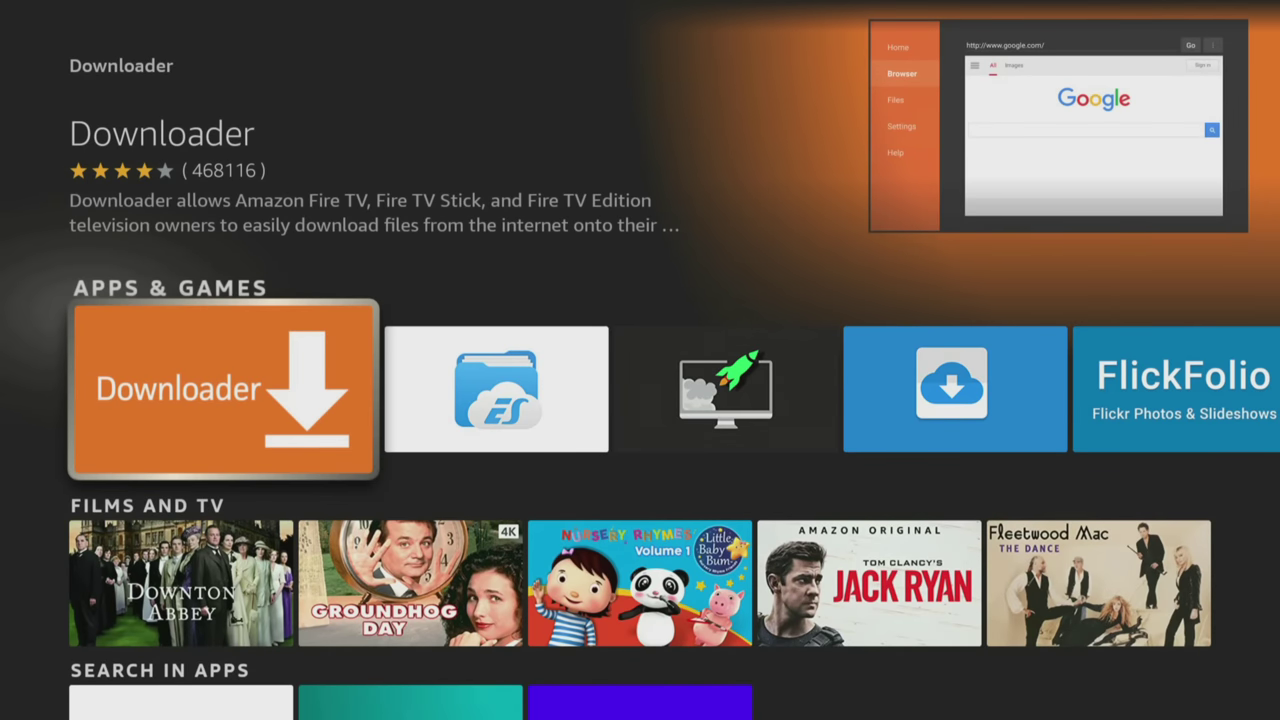
key("Return")
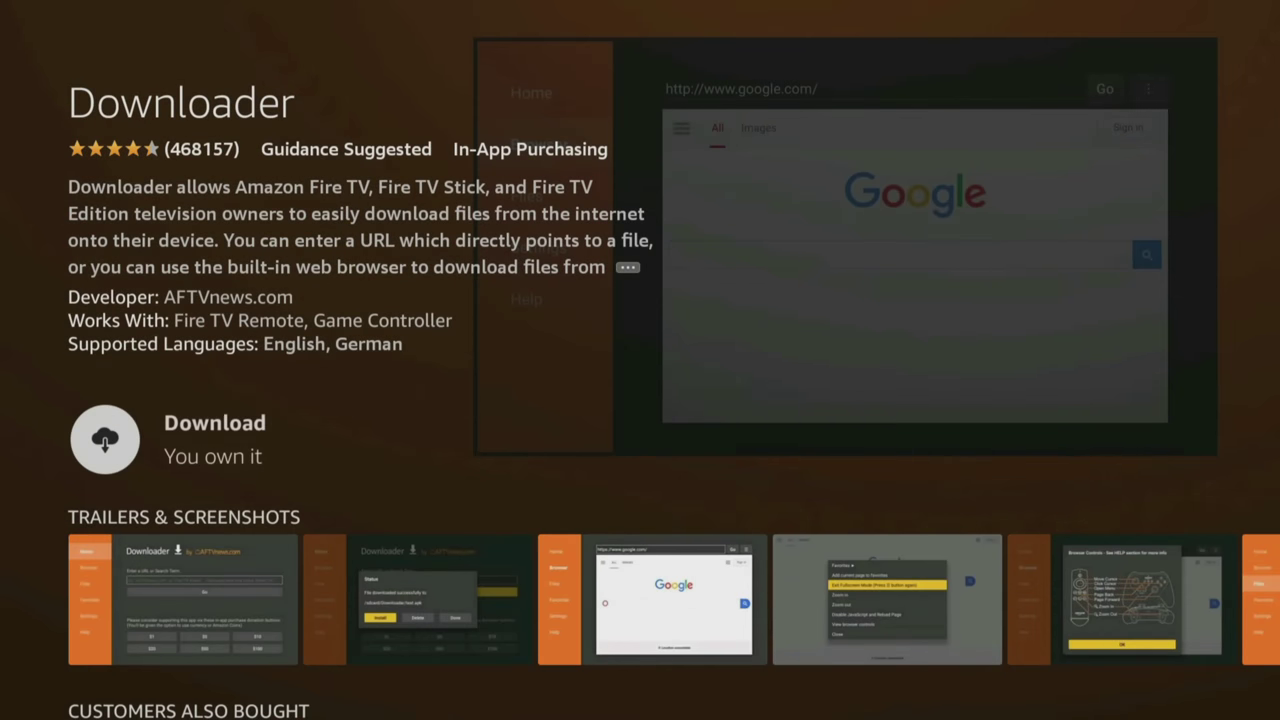
key("Return")
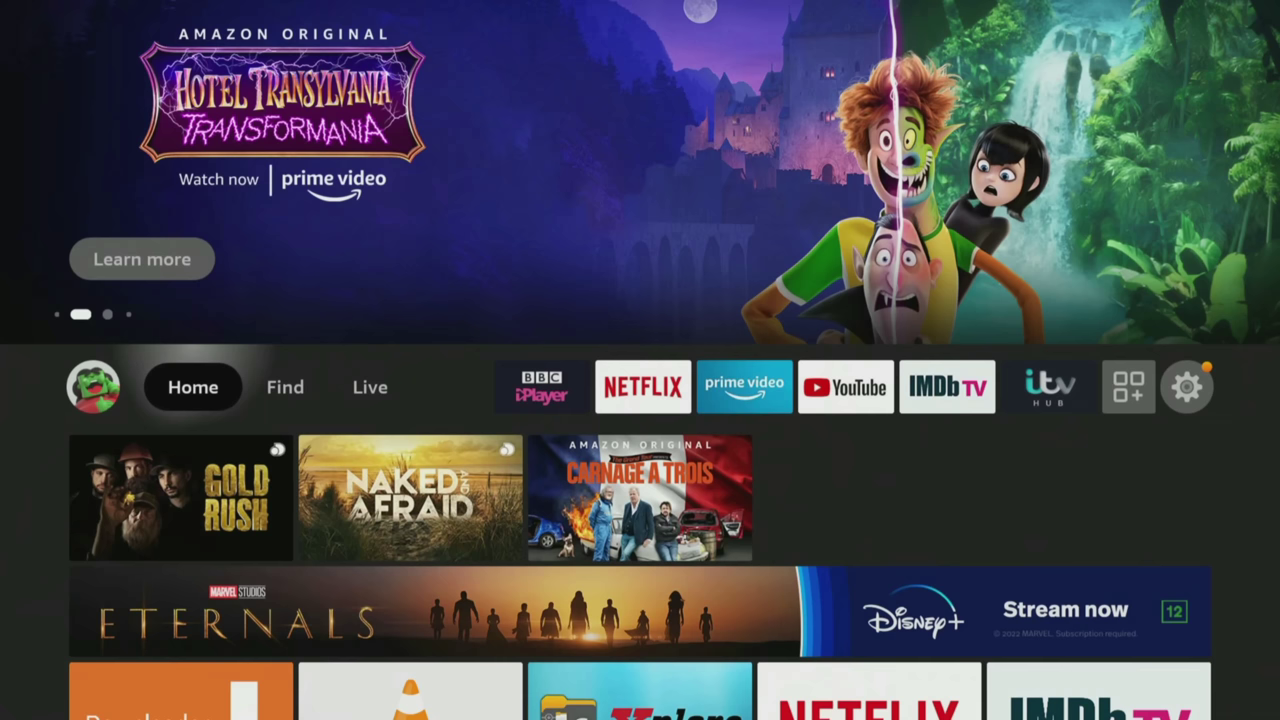
Open the Developer Options of My Fire TV in the device settings
key("Left")
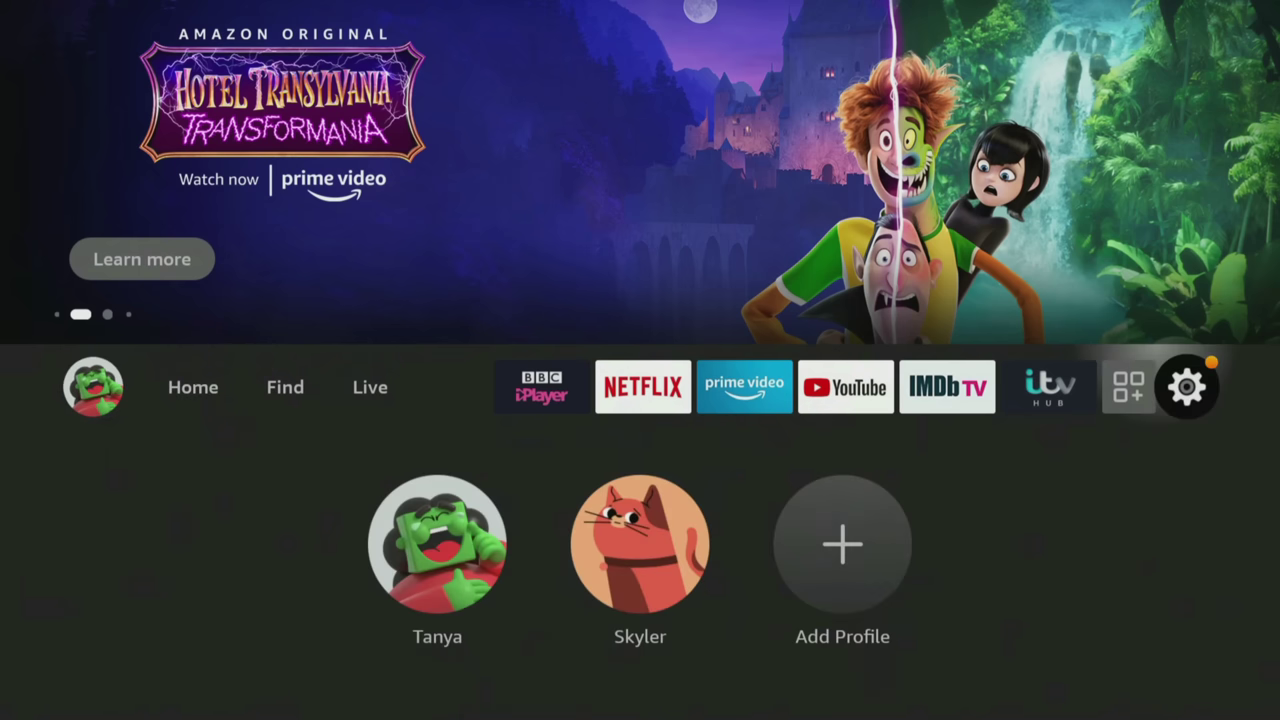
key("Left")
key("Down")
key("Down")
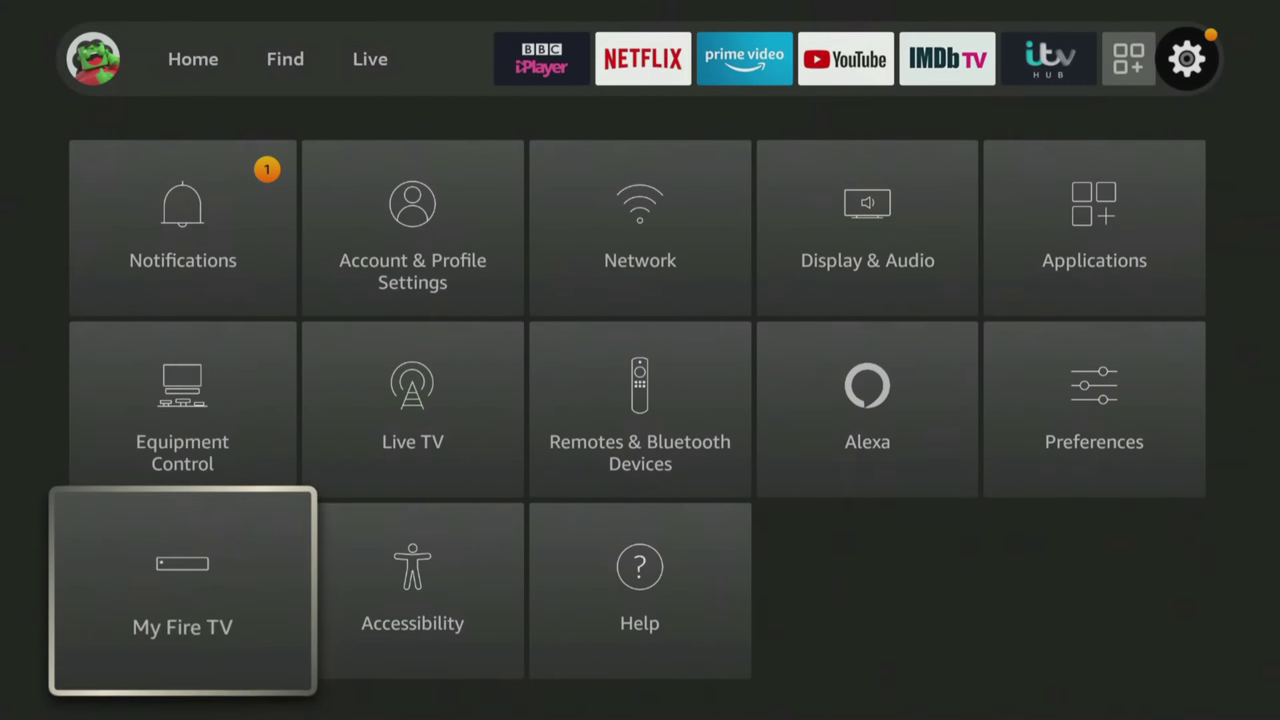
key("Return")
key("Down")
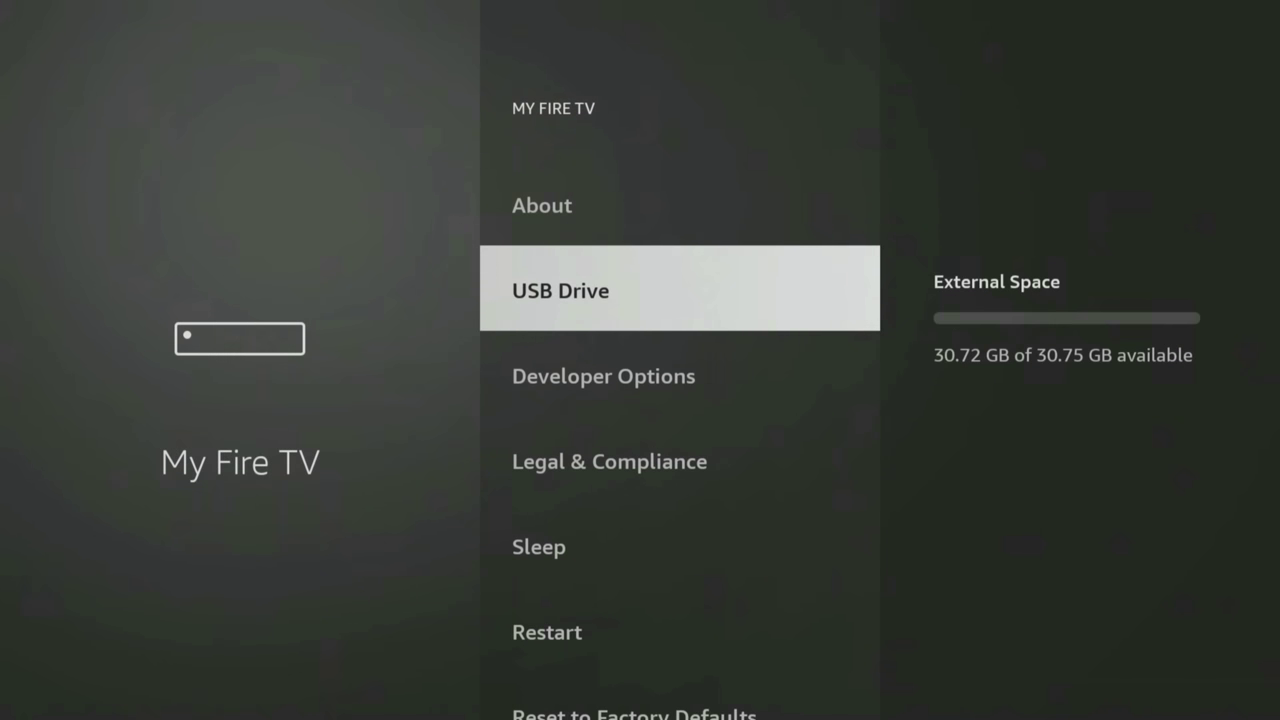
key("Down")
key("Return")
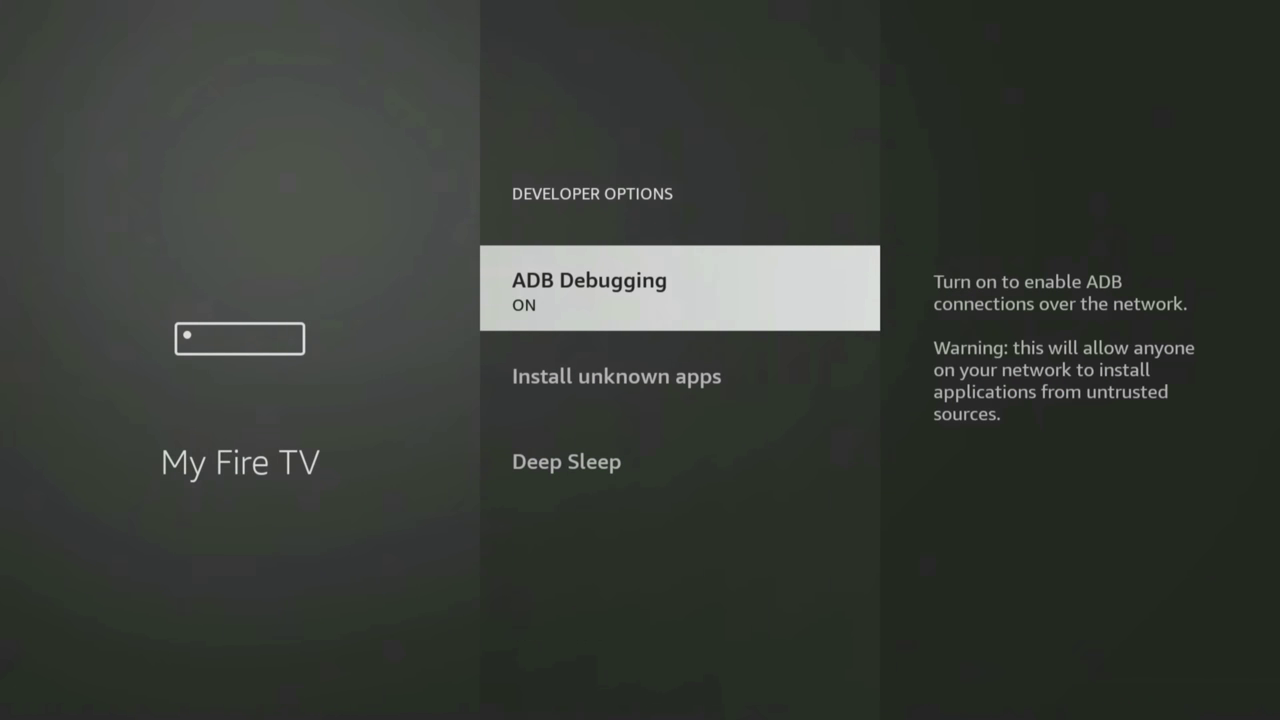
Allow Downloader to install unknown apps
key("Down")
key("Return")
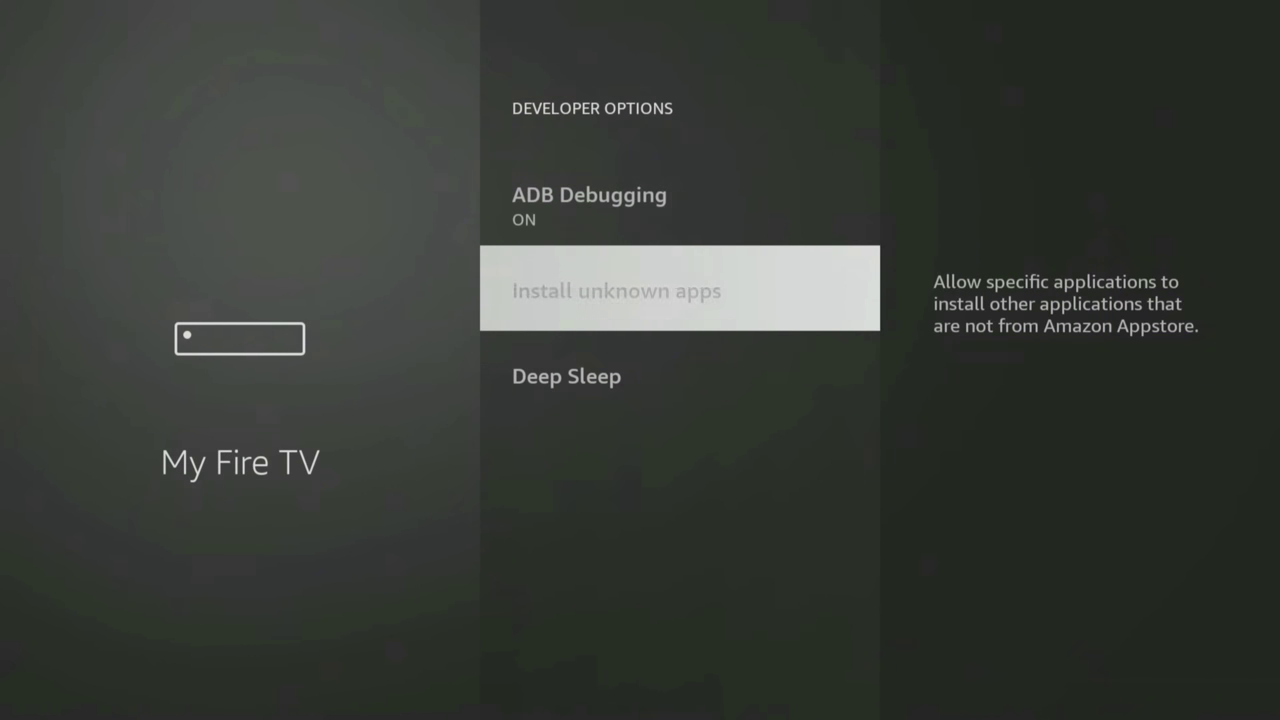
key("Down")
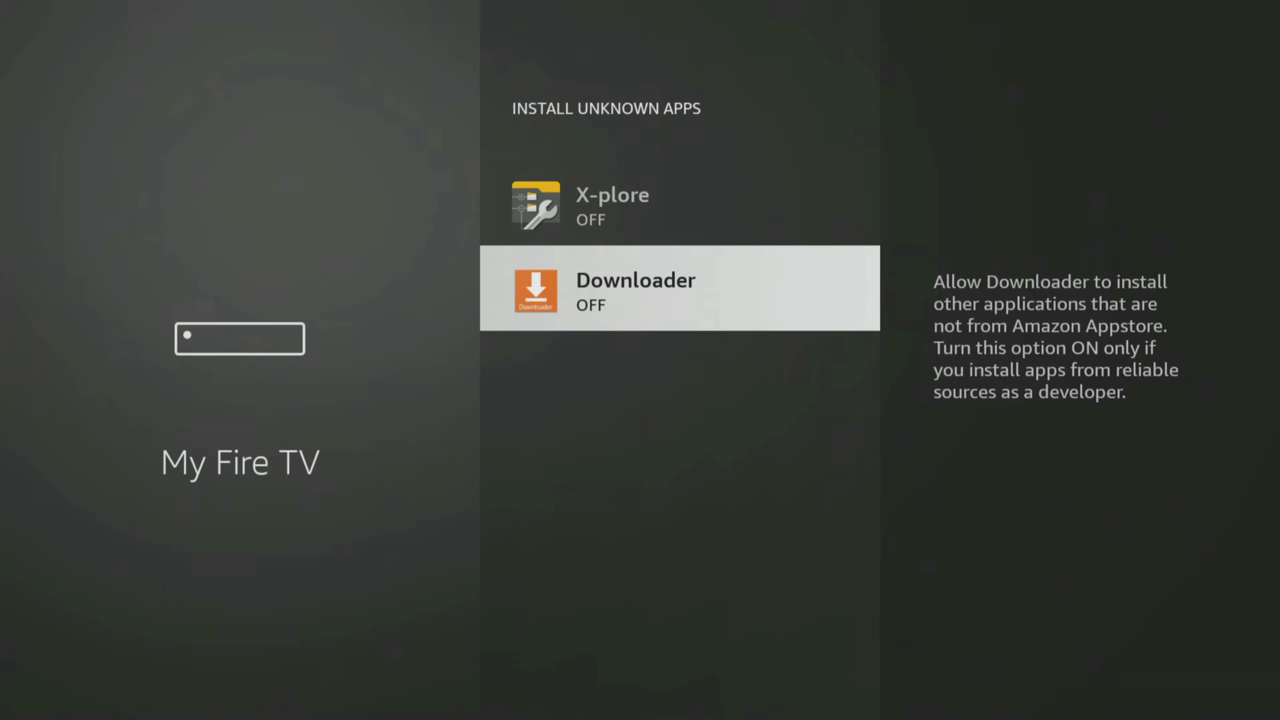
key("Return")
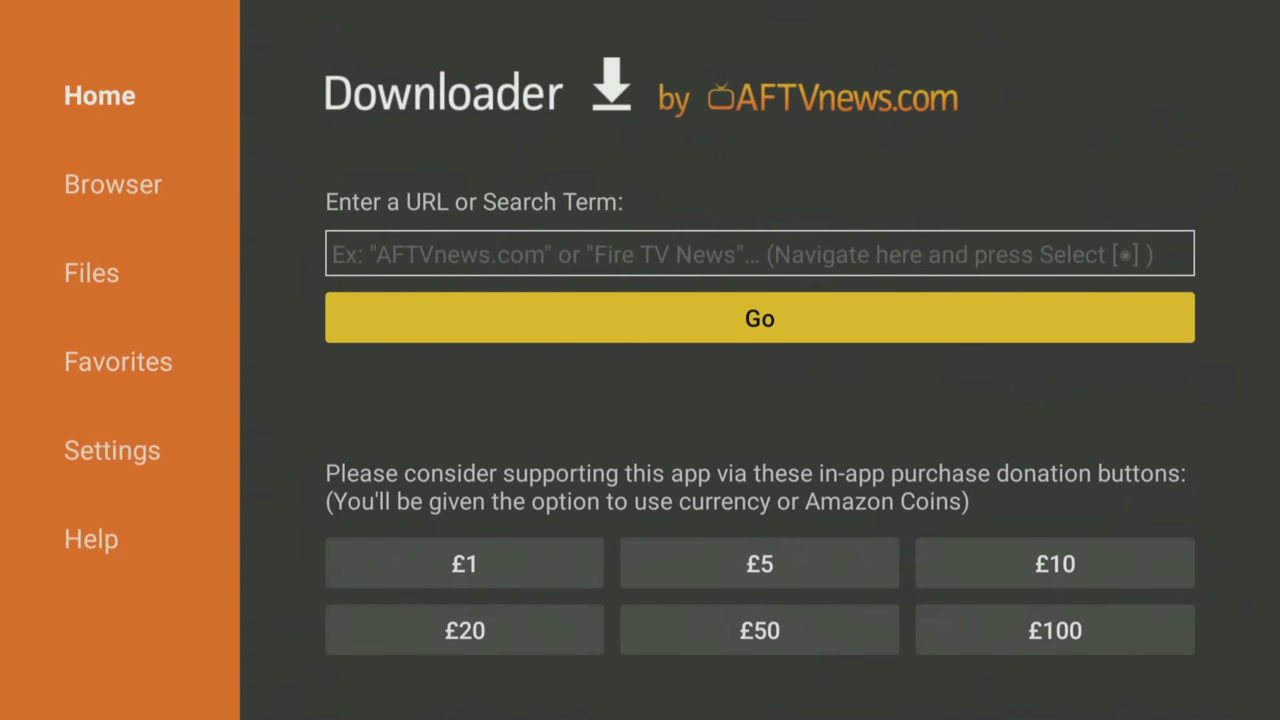
In Downloader, enter 28907 as the URL or search term
key("Up")
key("Return")
key("Up")
key("Right")
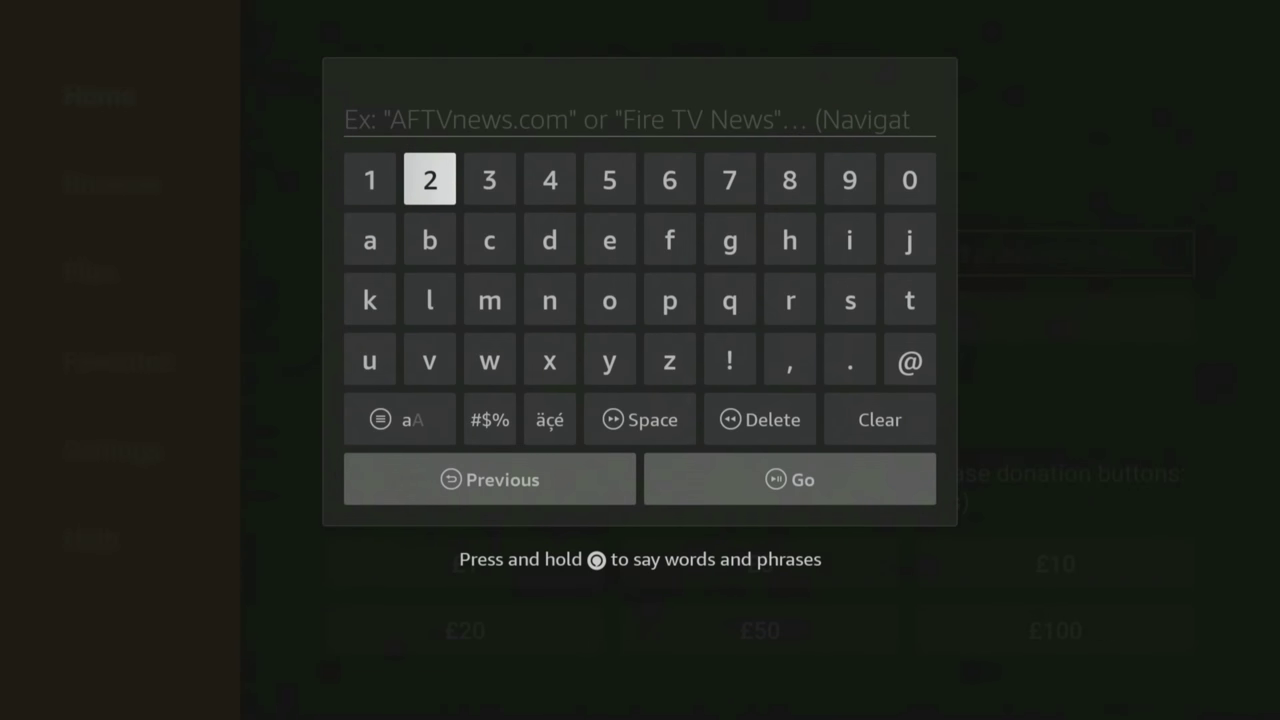
key("Return")
key("Left")
key("Left")
key("Left")
key("Left")
key("Return")
key("Right")
key("Return")
key("Right")
key("Return")
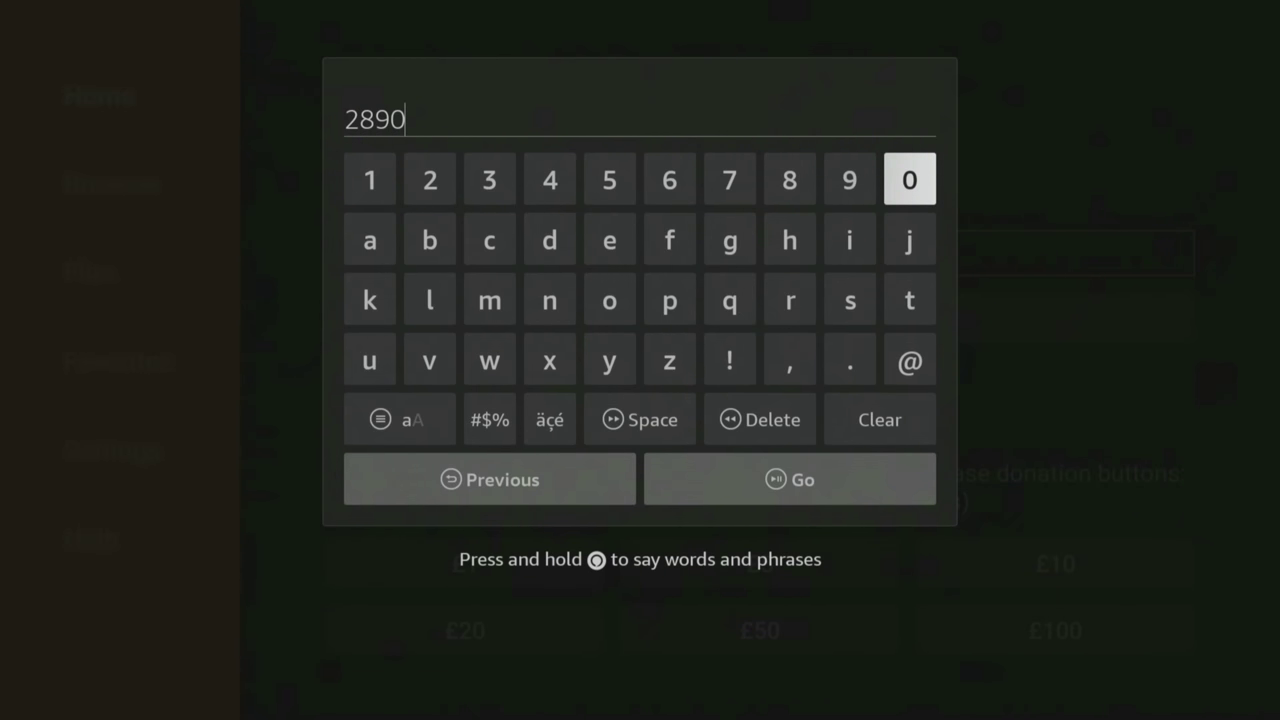
key("Left")
key("Left")
key("Left")
key("Return")
Submit the entered code to load the firetvsticks.com downloads page
key("Down")
key("Down")
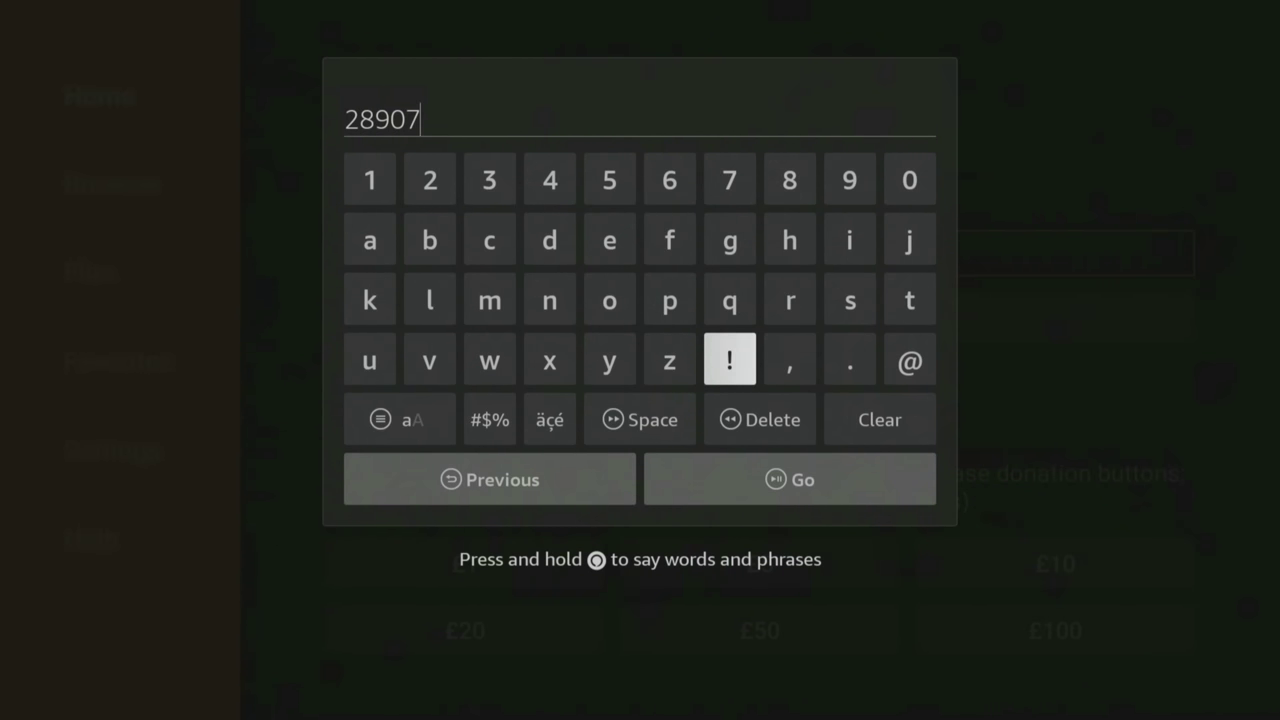
key("Down")
key("Down")
key("Return")
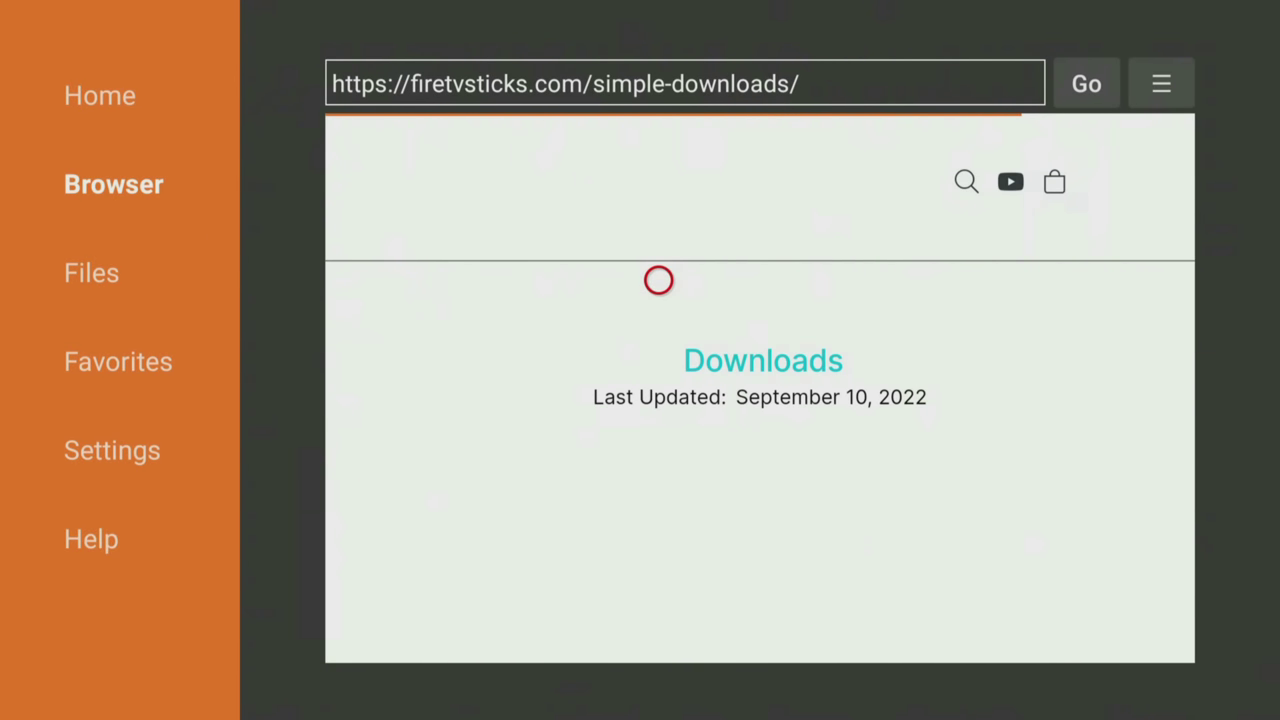
Show the downloads page in fullscreen mode and look through its App Stores list
key("Menu")
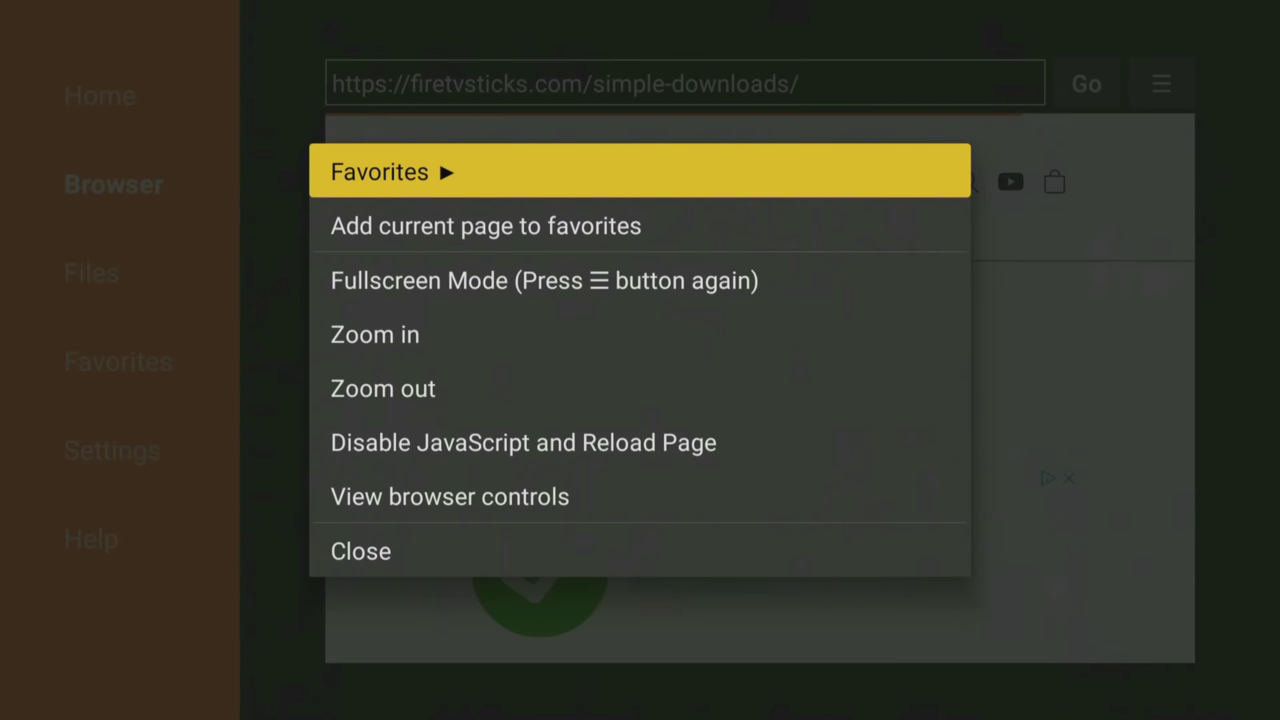
key("Menu")
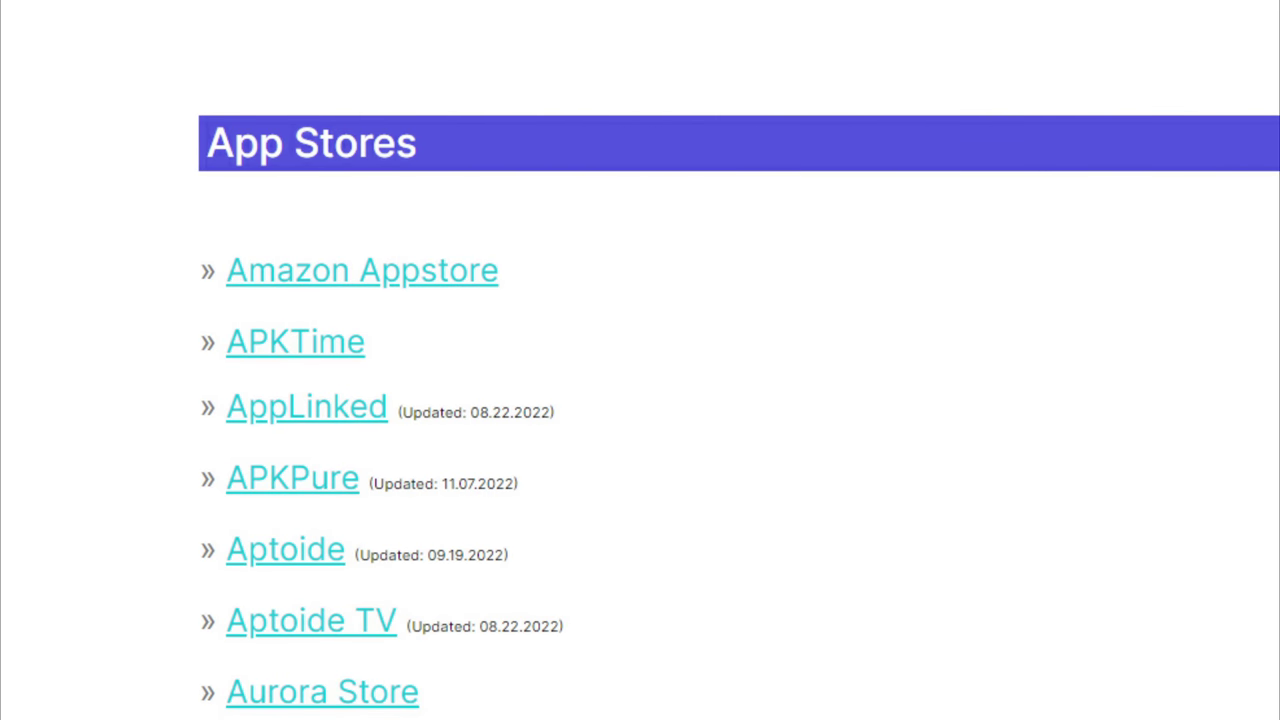
scroll(640, 400, "down", 3)
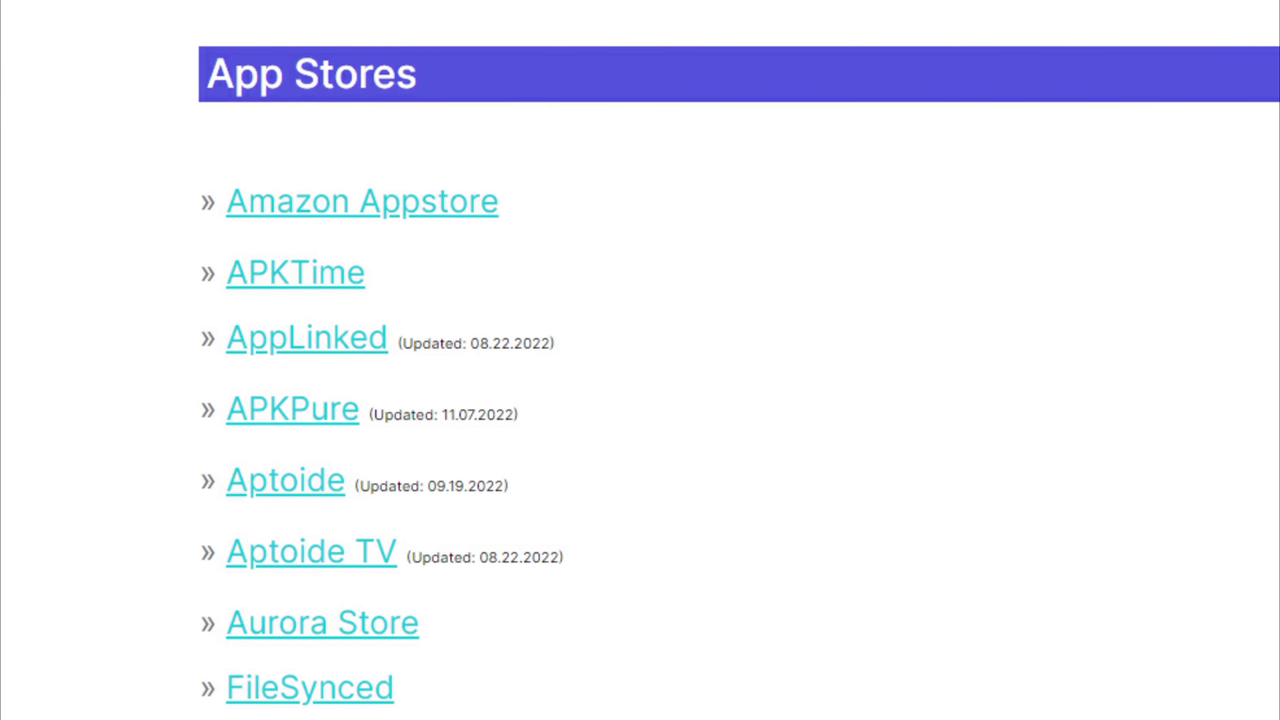
scroll(640, 400, "down", 2)
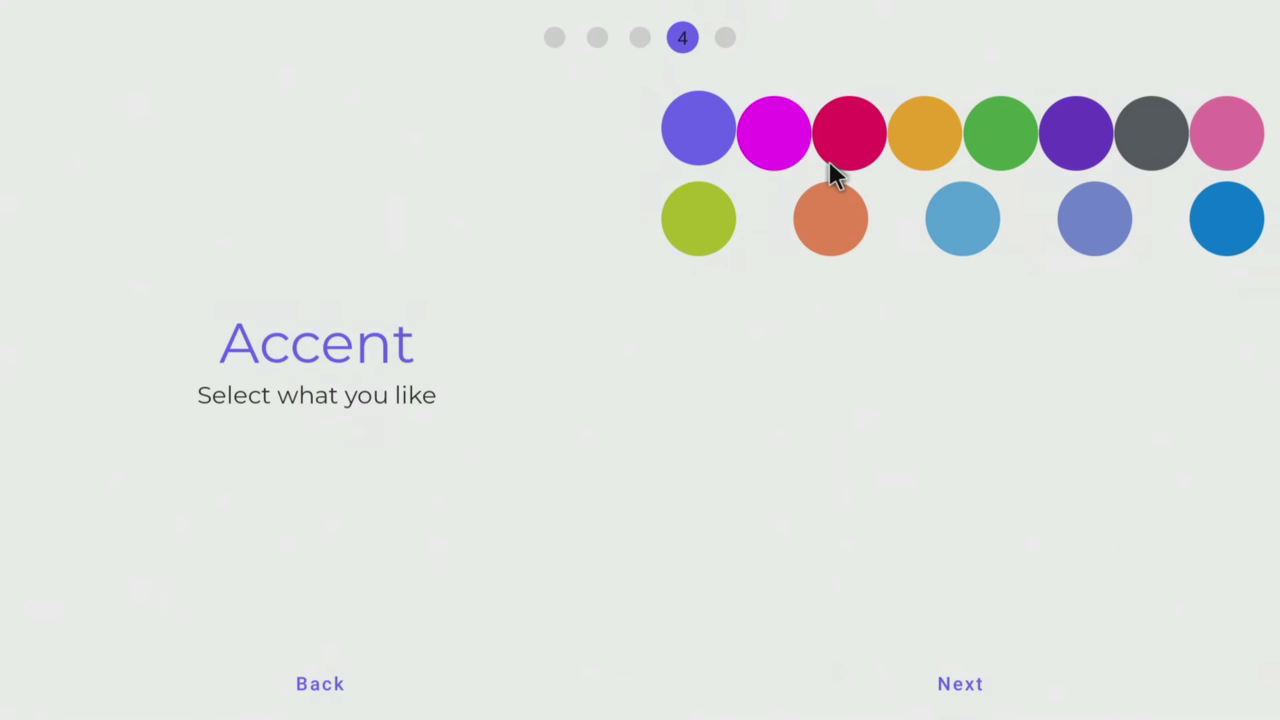
Choose the crimson accent colour in the app store's initial setup
left_click(829, 130)
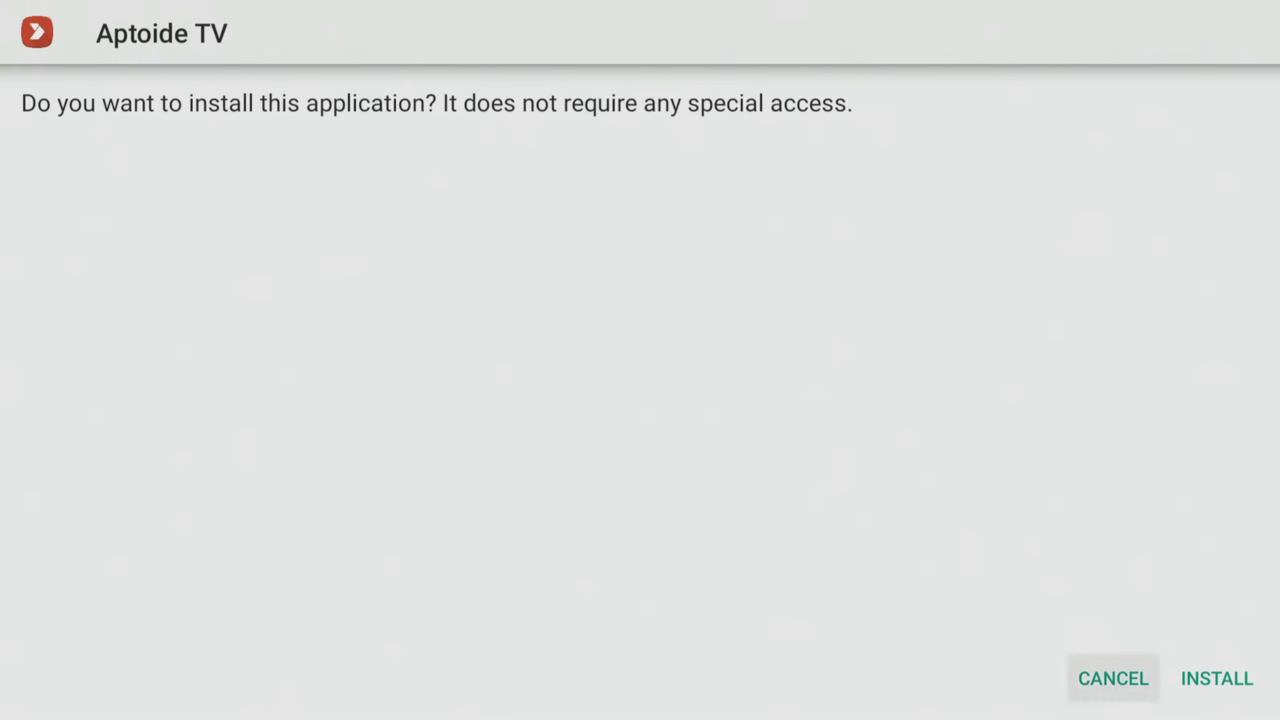
Install Aptoide TV and finish the installer without opening the app
key("Right")
key("Return")
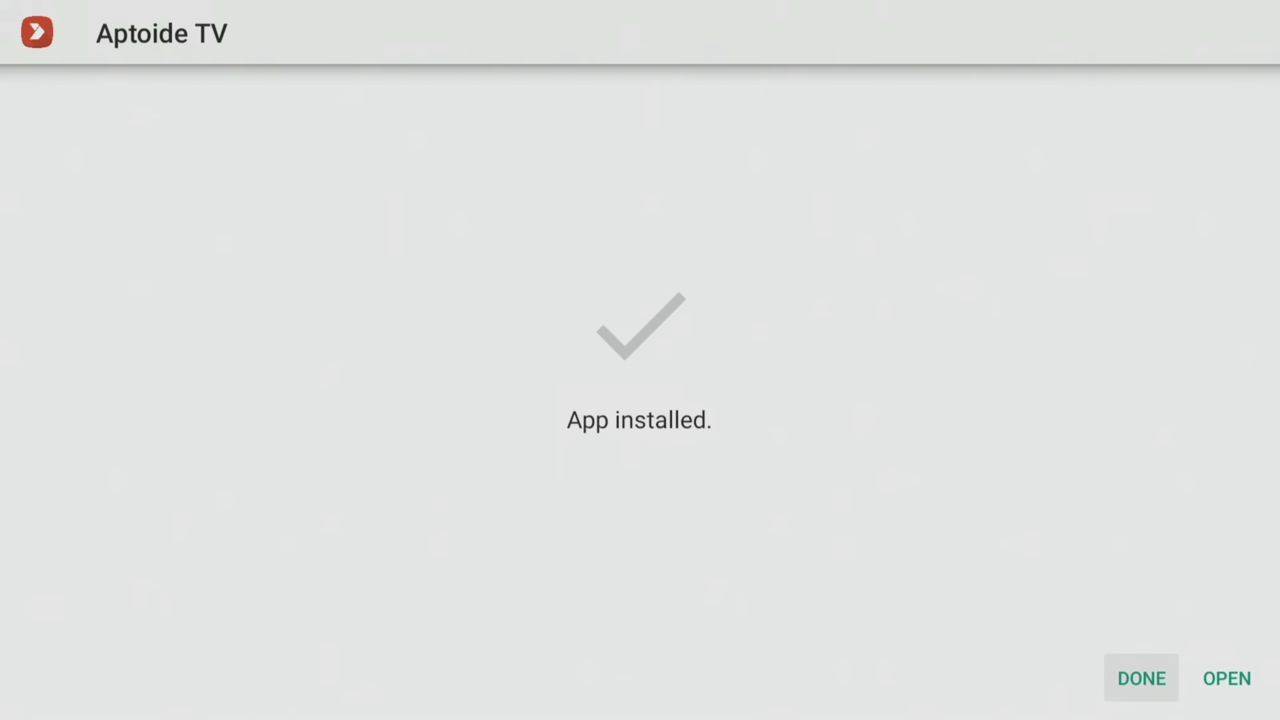
key("Return")
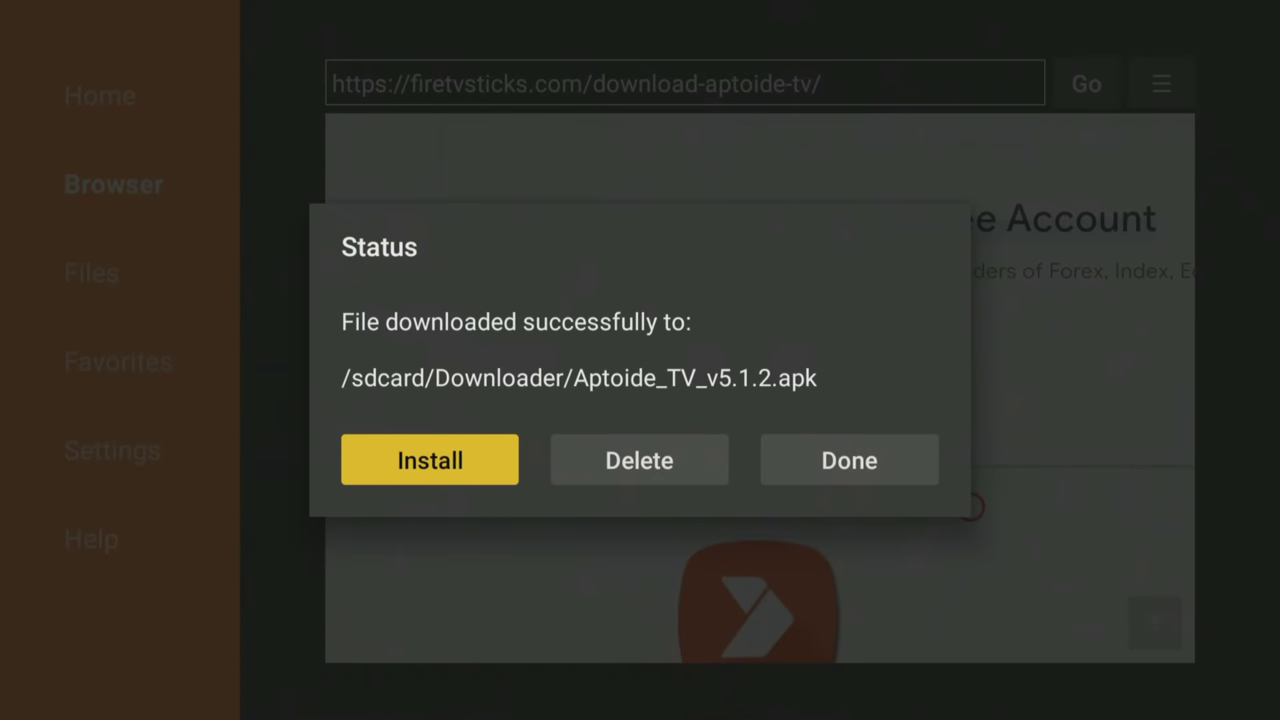
Delete the downloaded Aptoide_TV_v5.1.2.apk installer file and confirm its removal
key("Right")
key("Return")
key("Left")
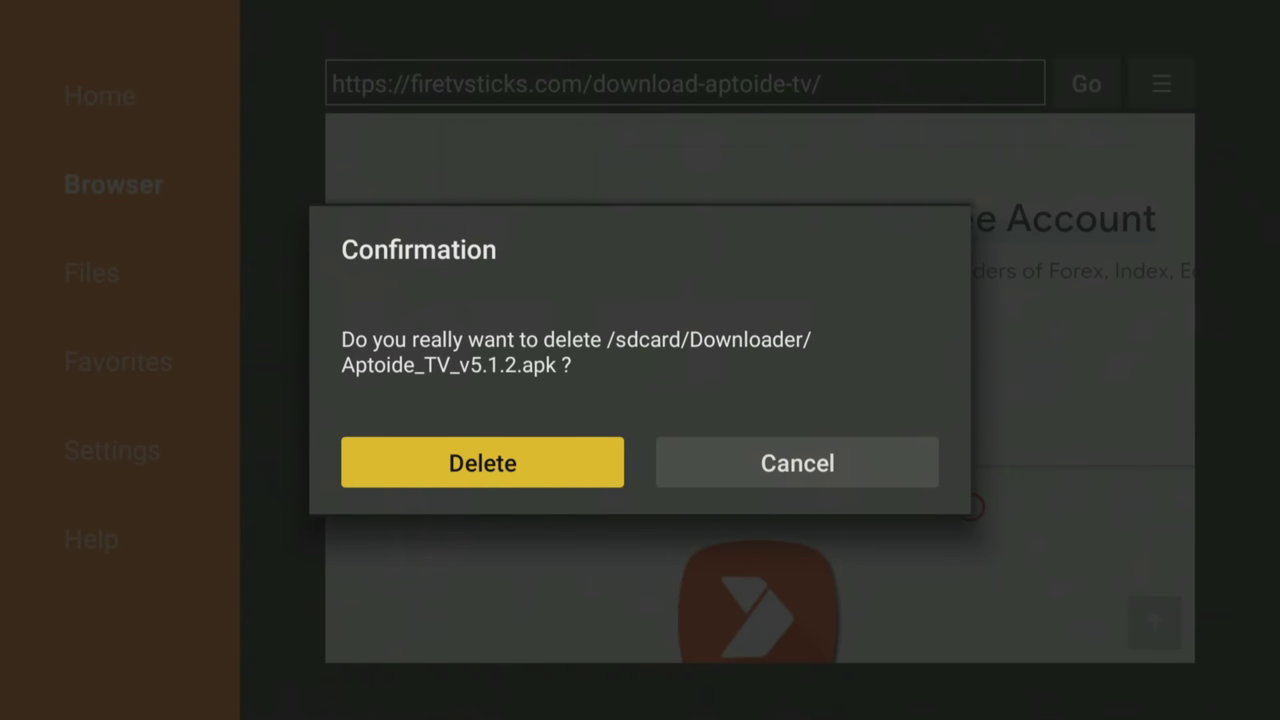
key("Return")
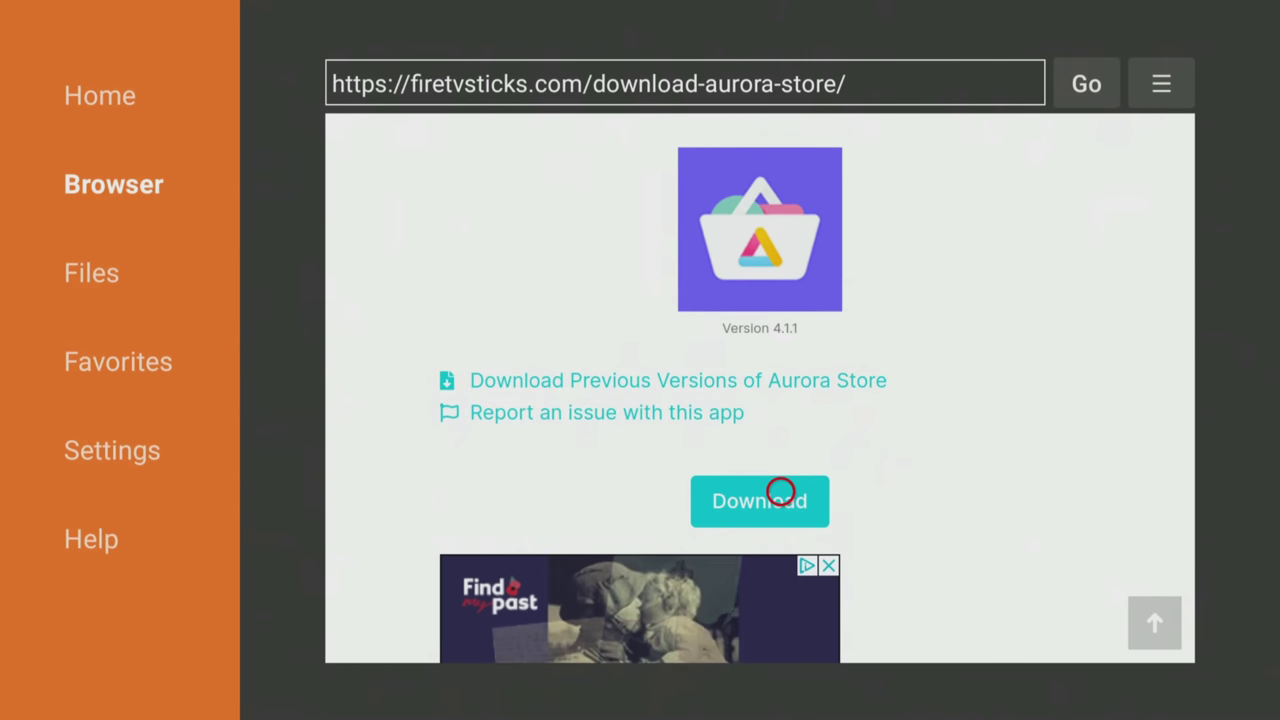
Leave Downloader and open the Fire TV device settings
key("Home")
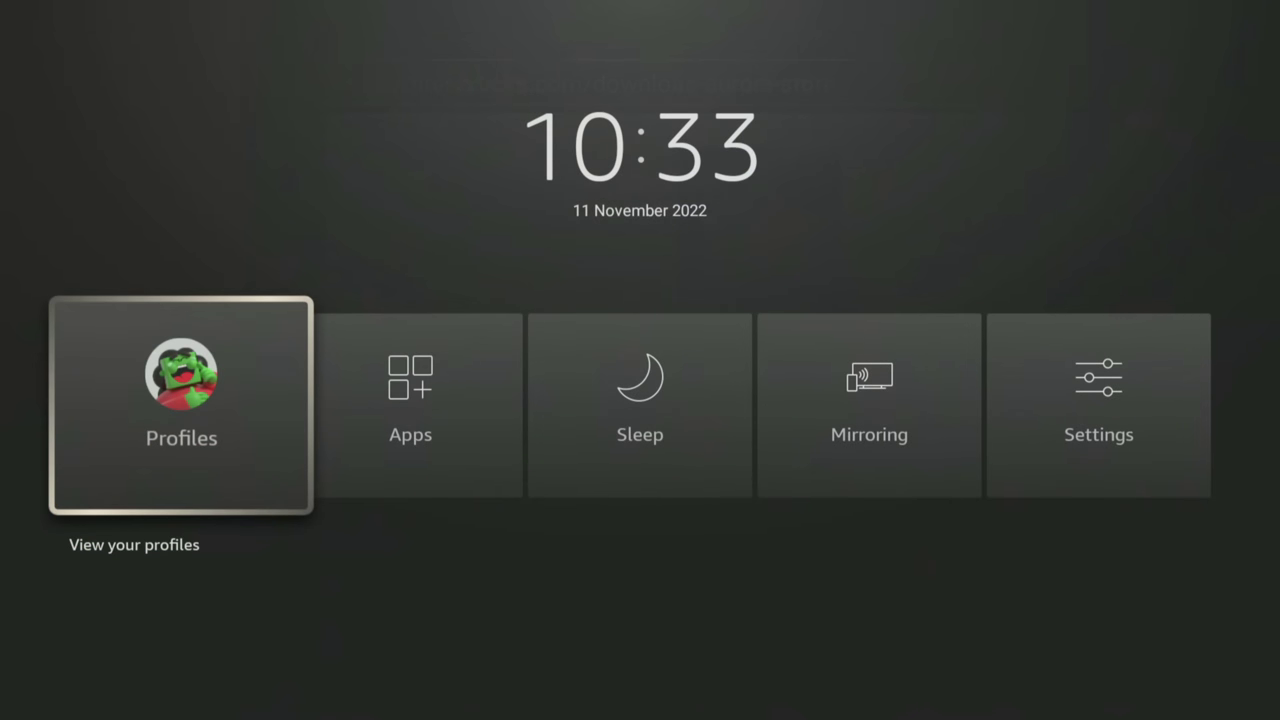
key("Right")
key("Right")
key("Right")
key("Right")
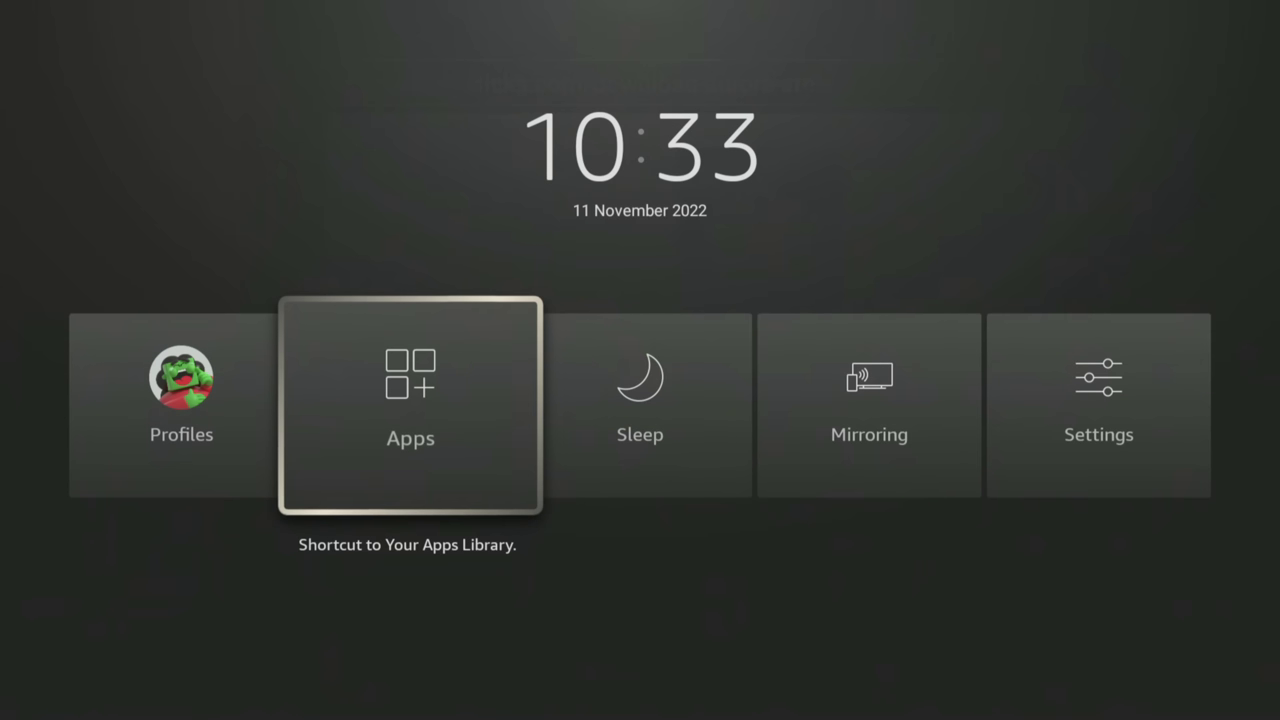
key("Return")
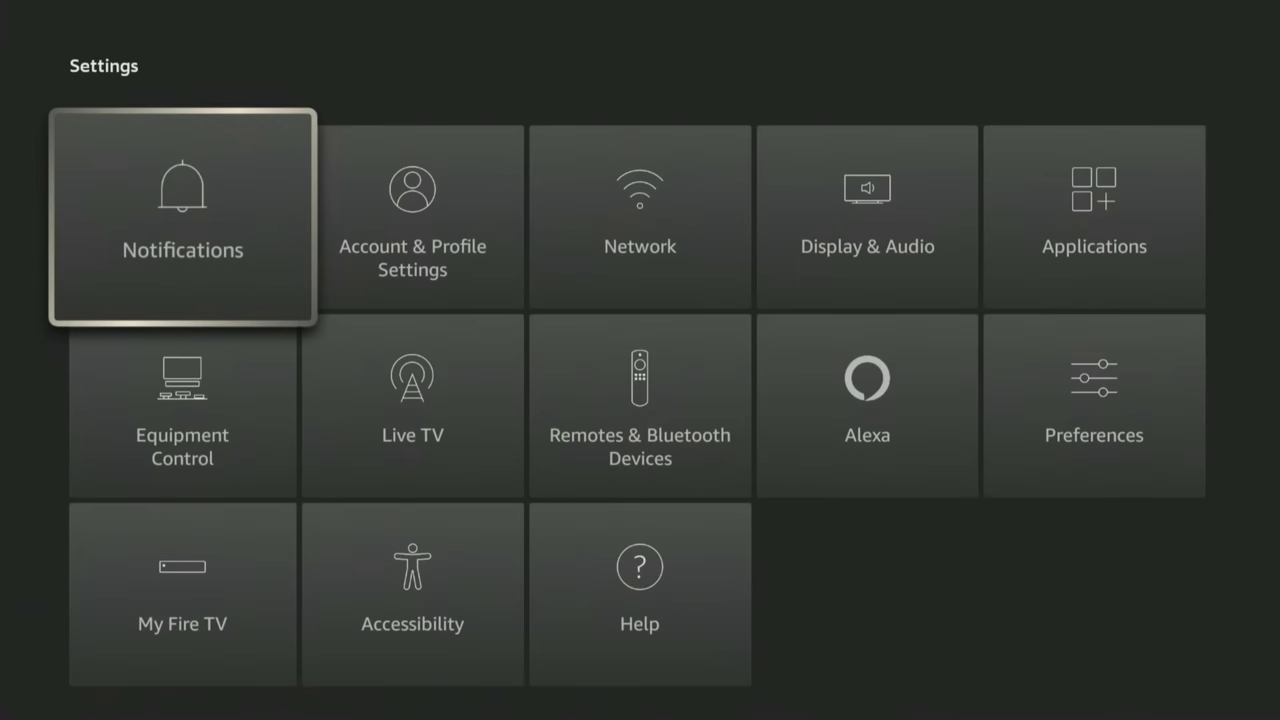
Allow Aptoide TV to install unknown apps in the My Fire TV developer options
key("Down")
key("Down")
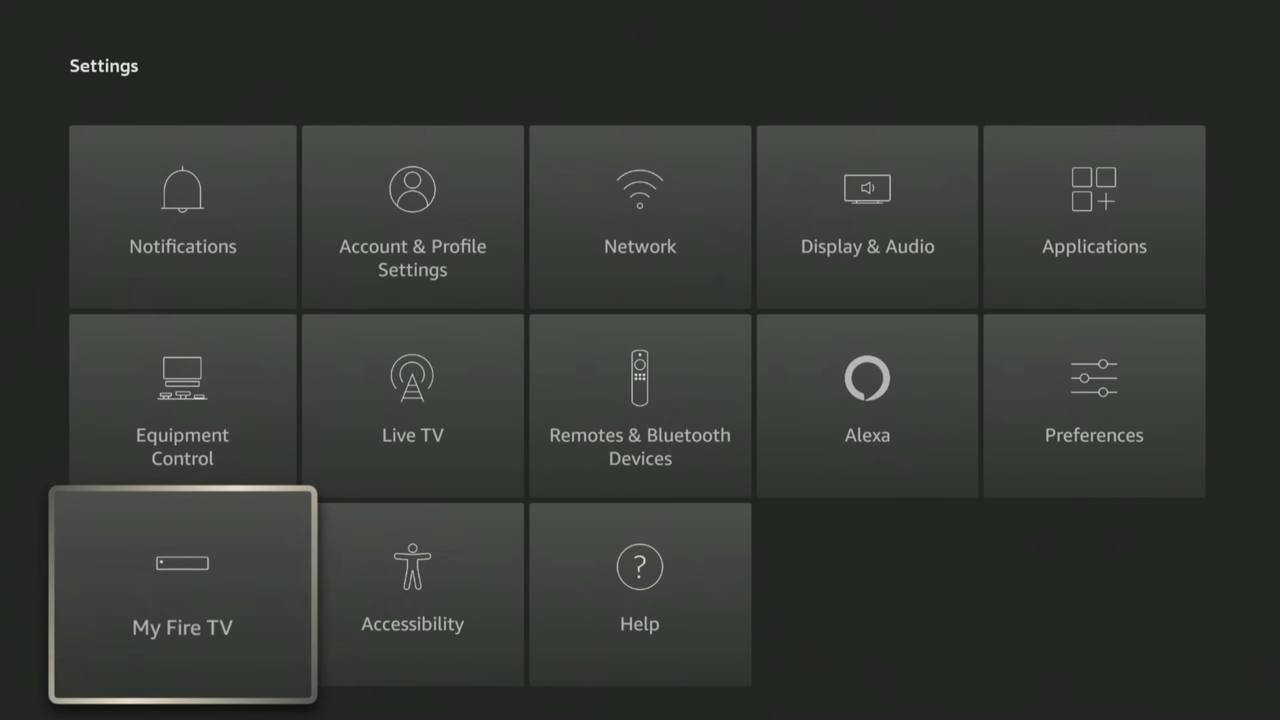
key("Return")
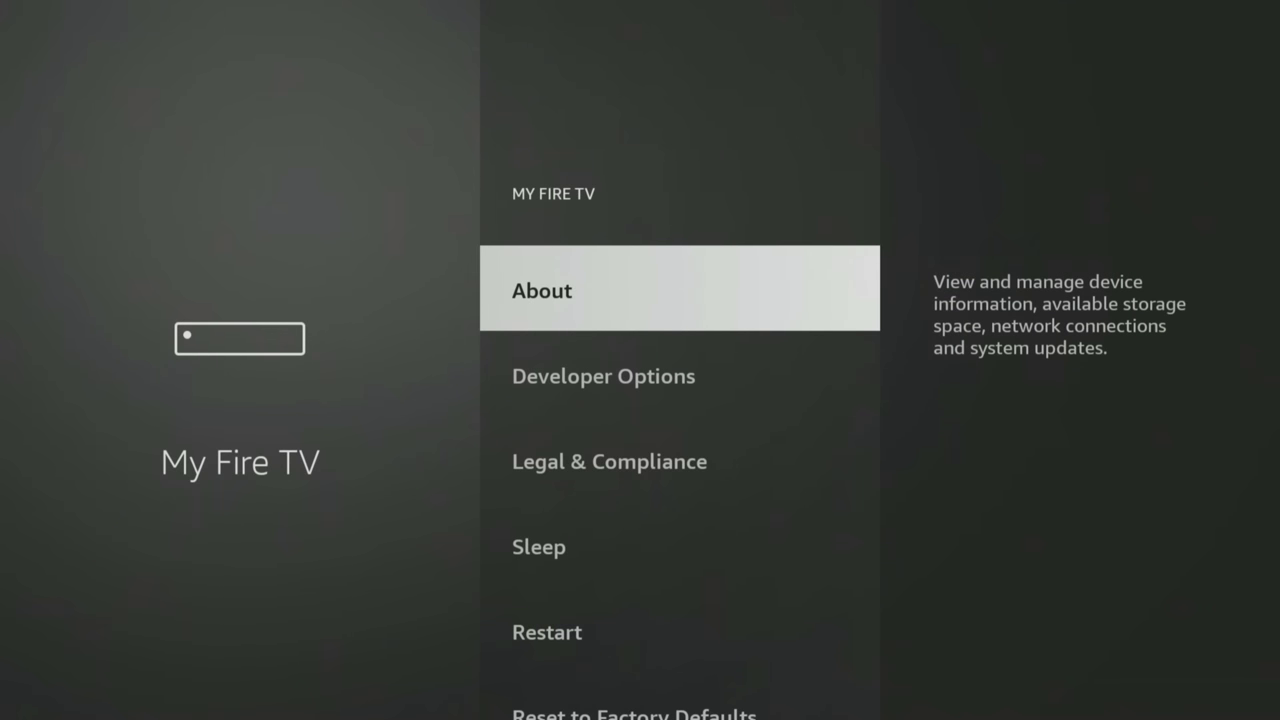
key("Down")
key("Return")
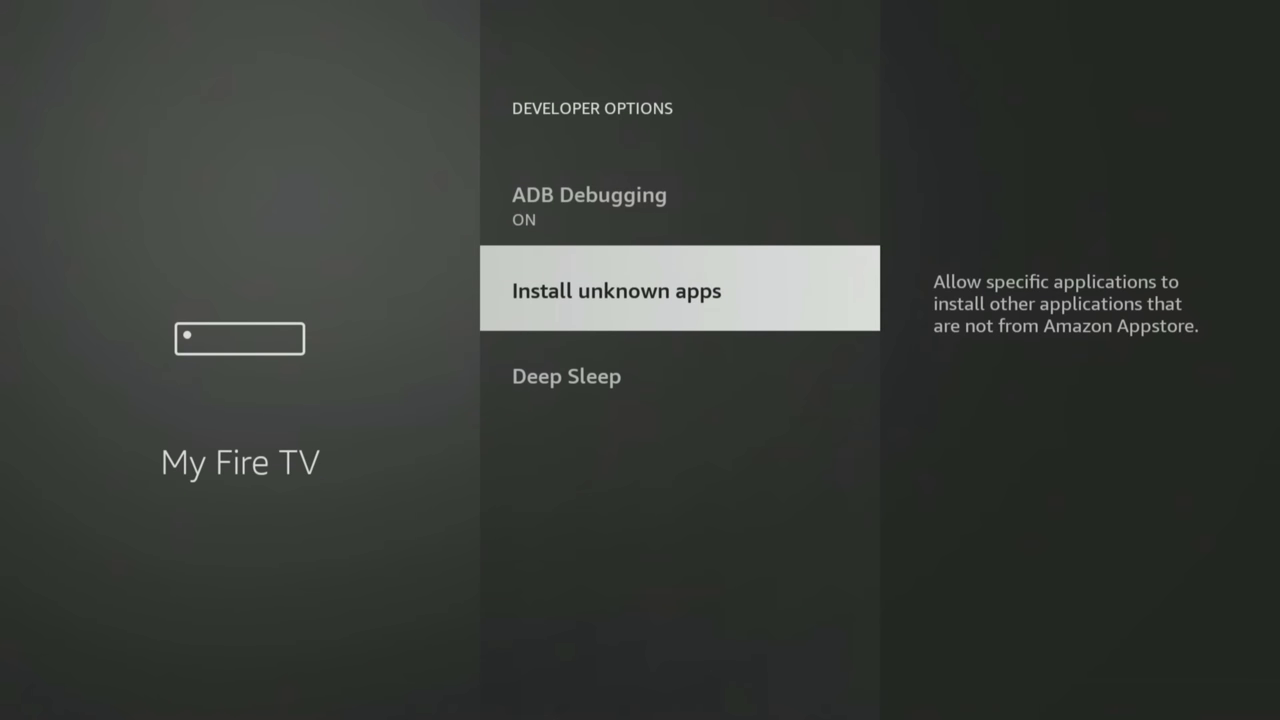
key("Return")
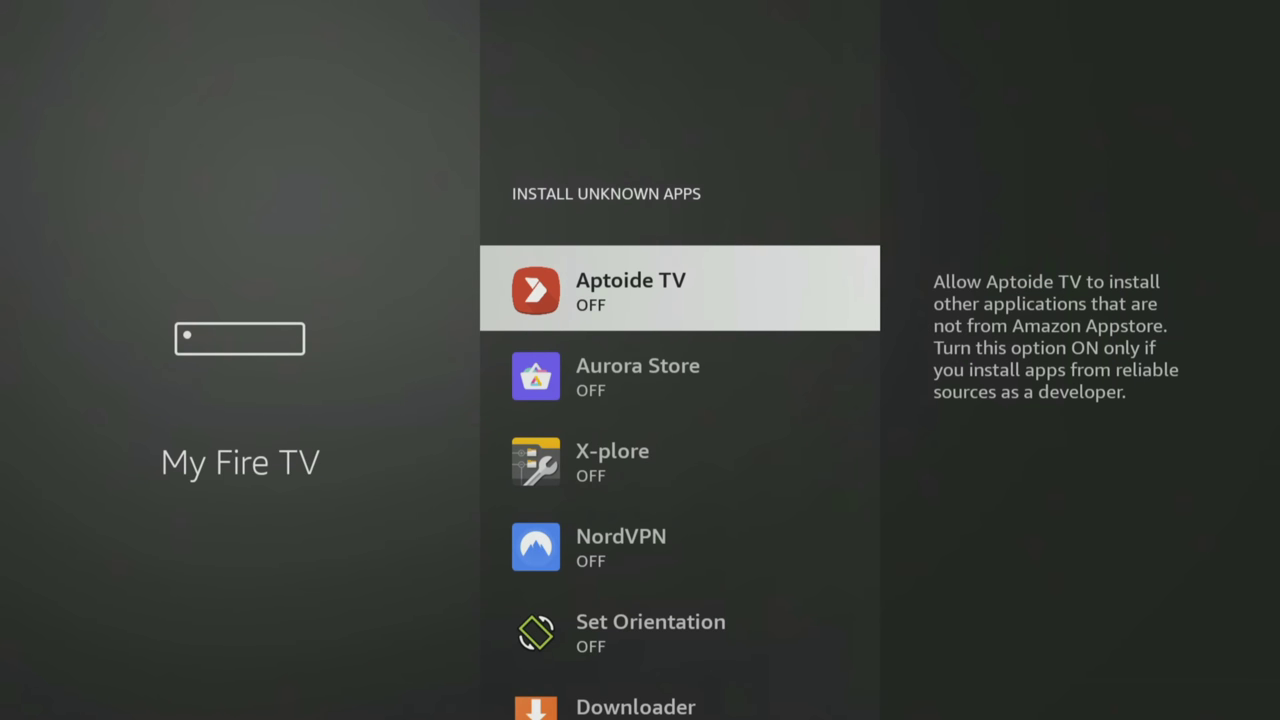
key("Return")
Launch Aptoide TV from the installed apps and allow it to access photos, media and files on the device
key("Home")
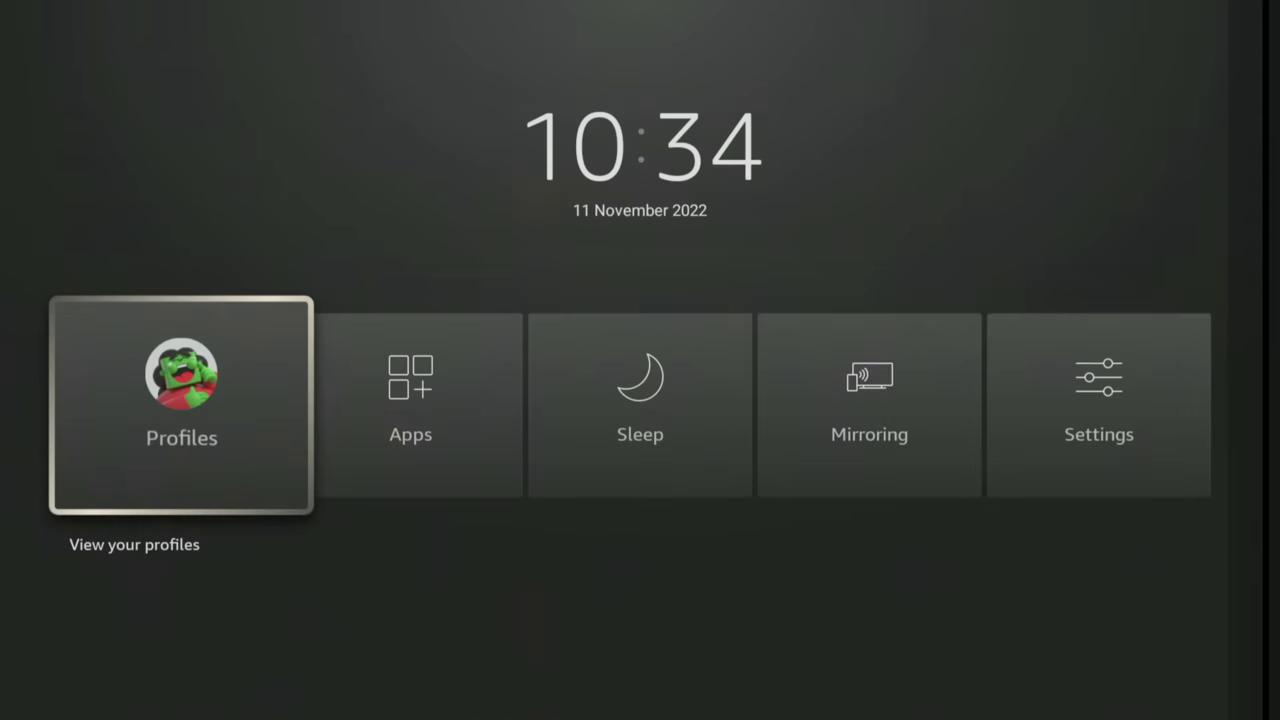
key("Right")
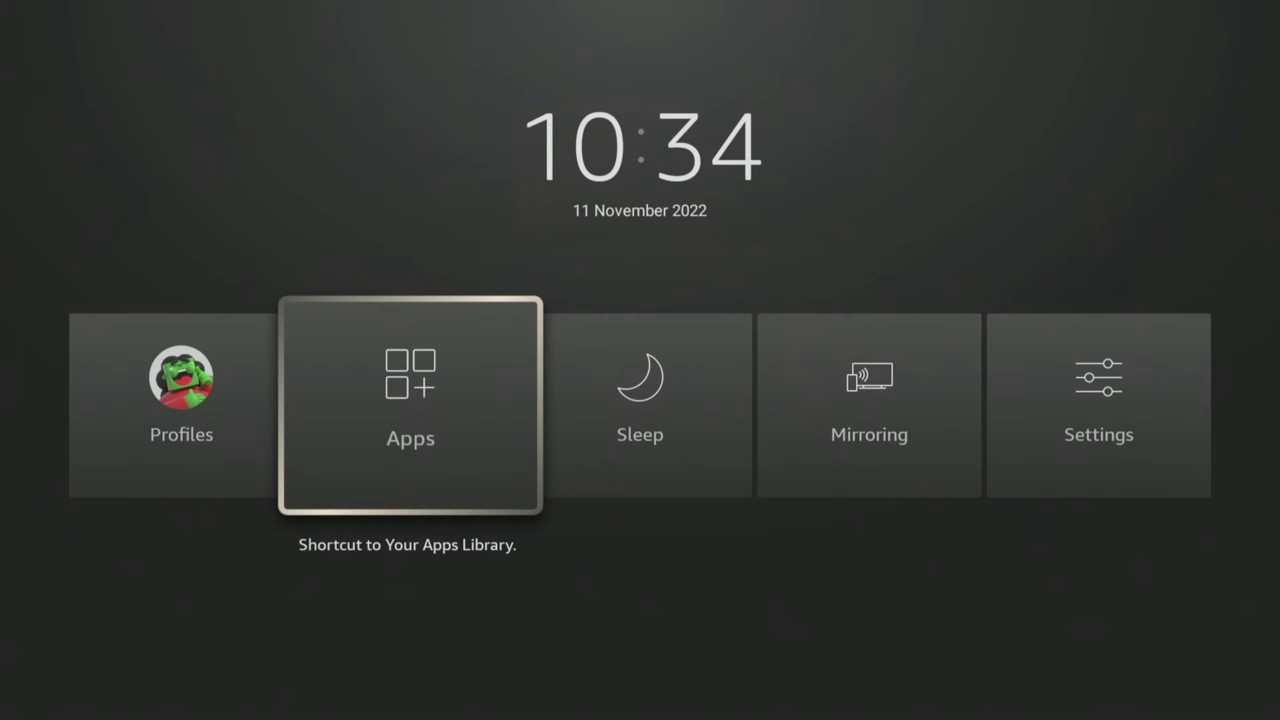
key("Return")
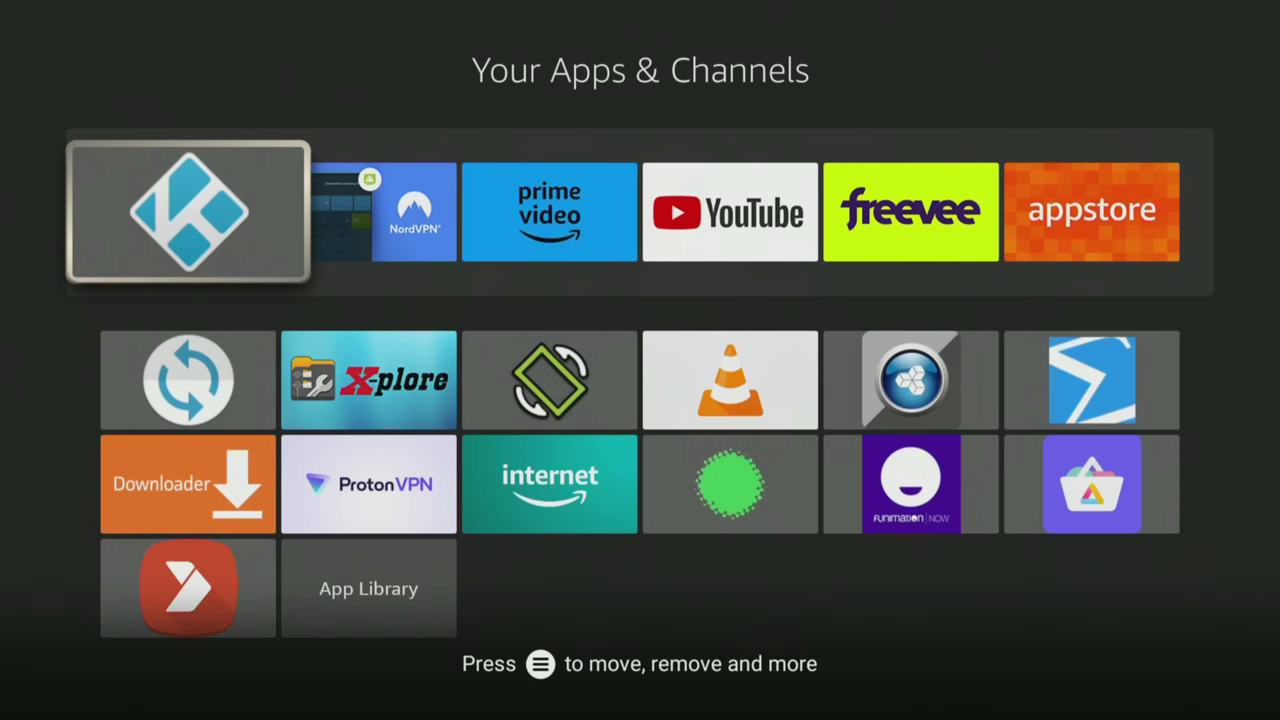
key("Down")
key("Down")
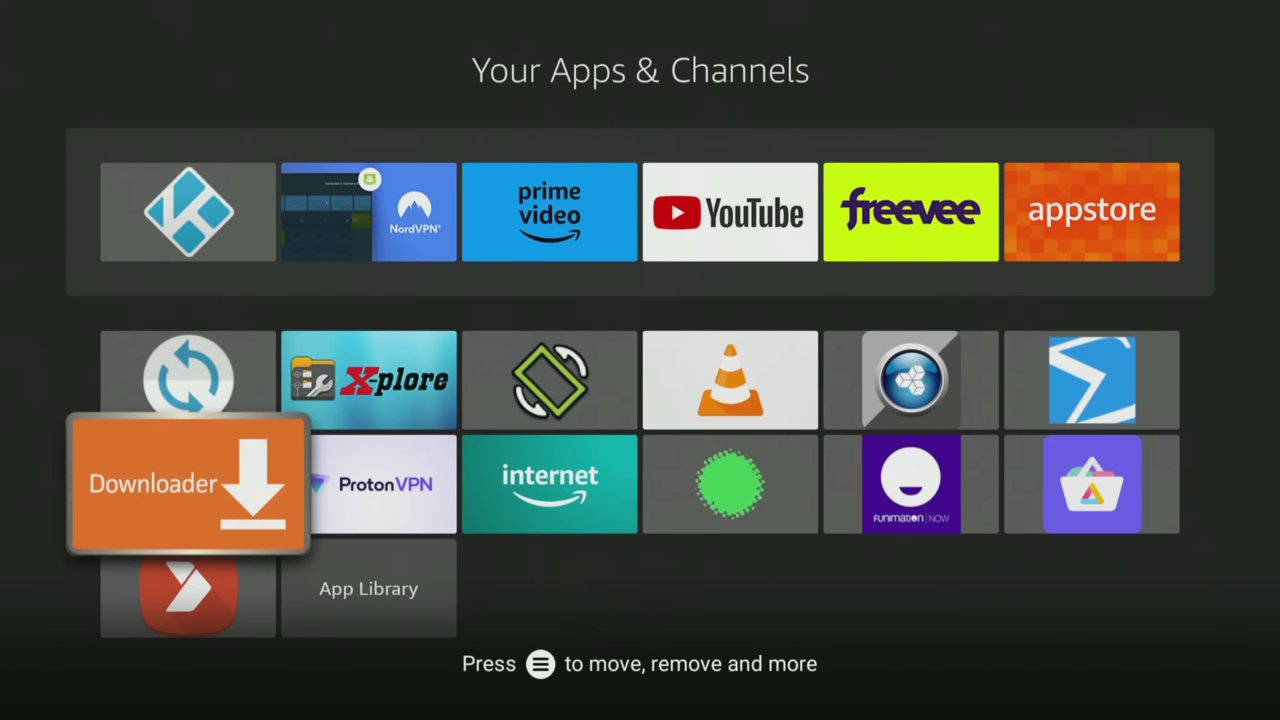
key("Down")
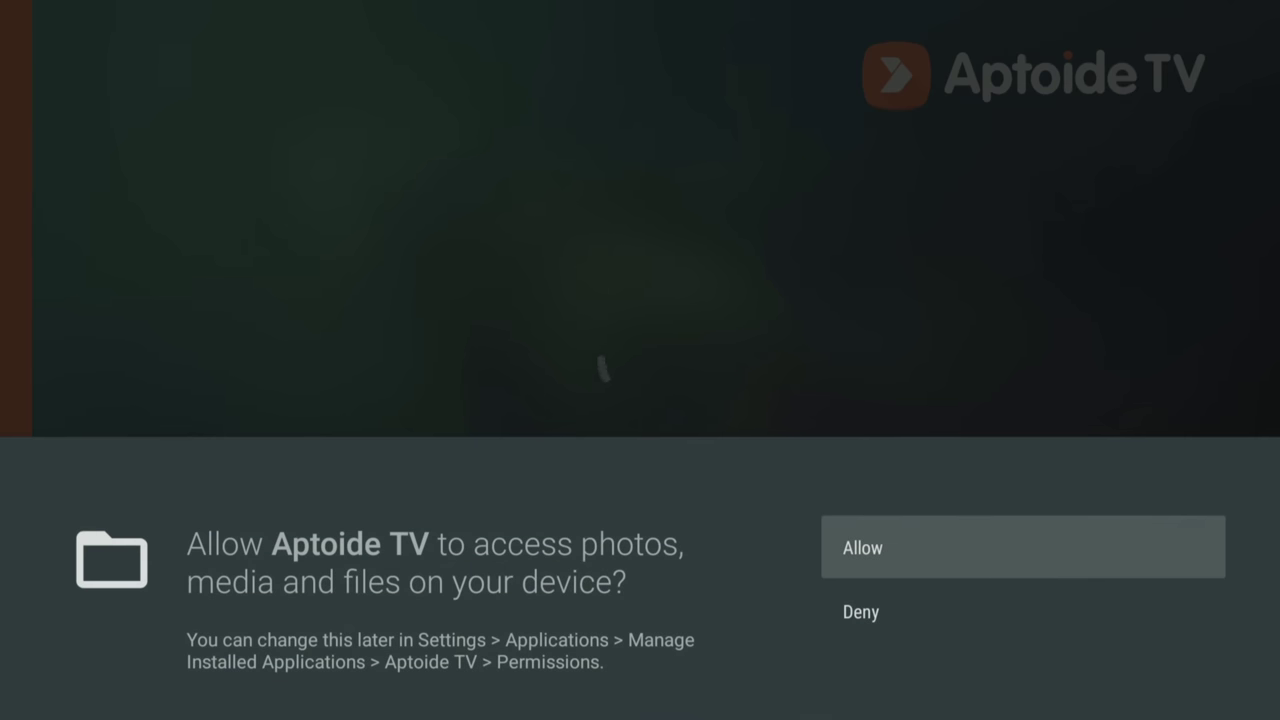
key("Return")
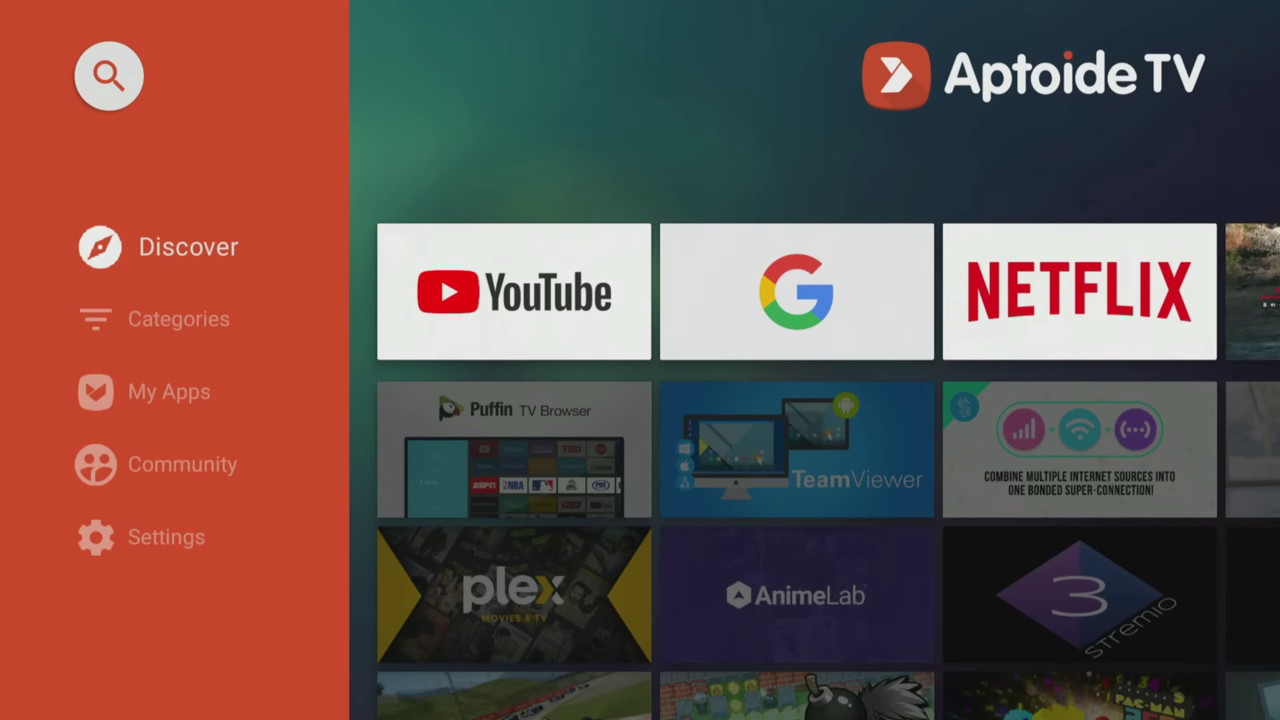
Look through the rows of apps, games and categories on Aptoide TV's Discover page
key("Right")
key("Down")
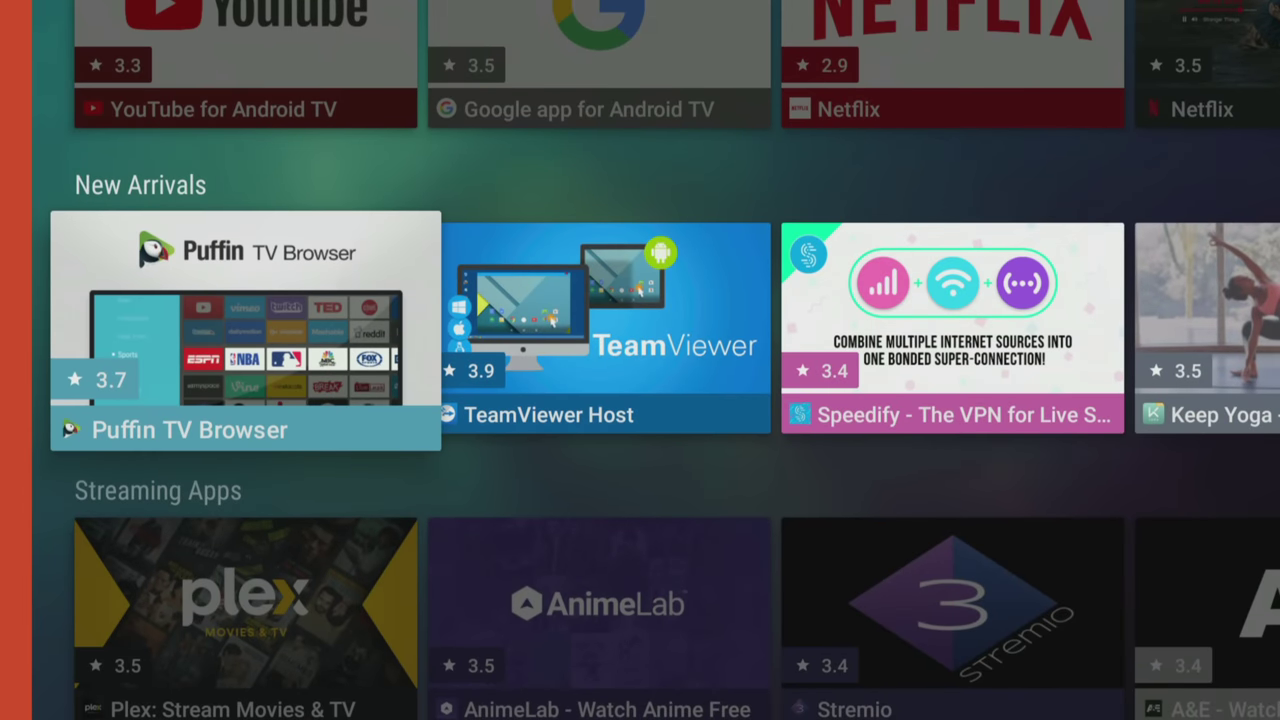
key("Down")
key("Down")
key("Down")
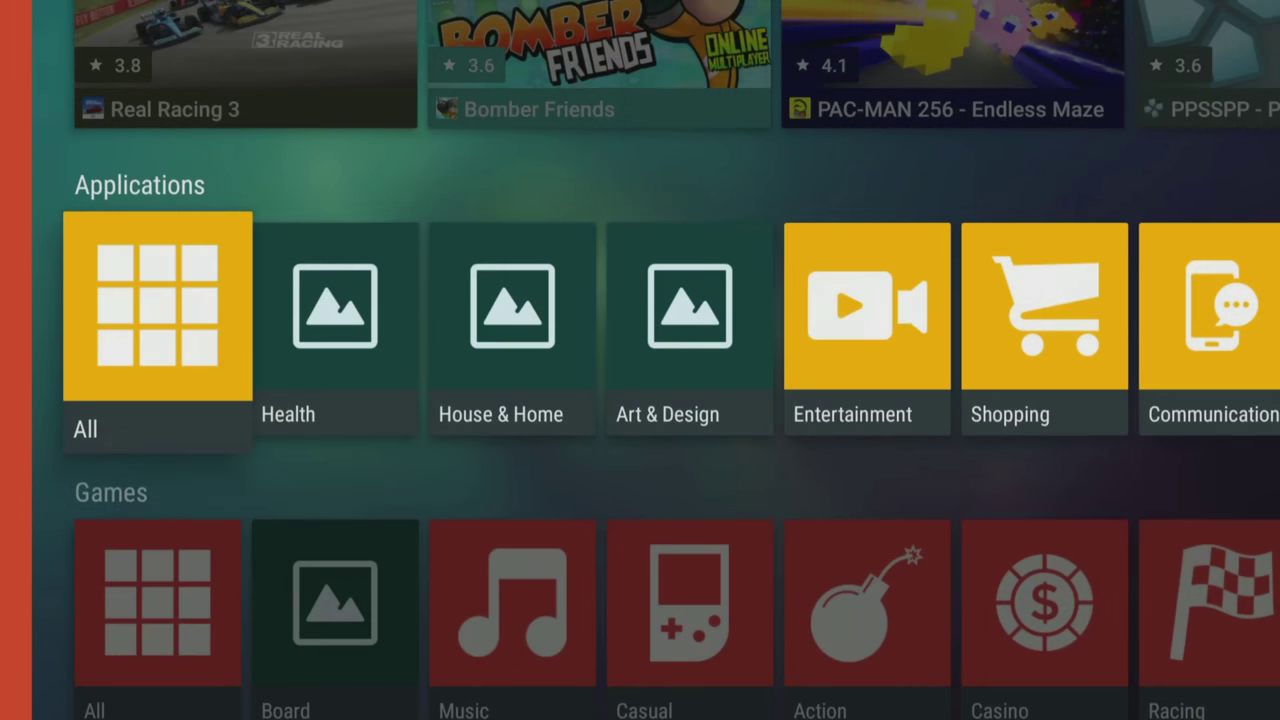
key("Down")
key("Up")
key("Up")
key("Up")
key("Up")
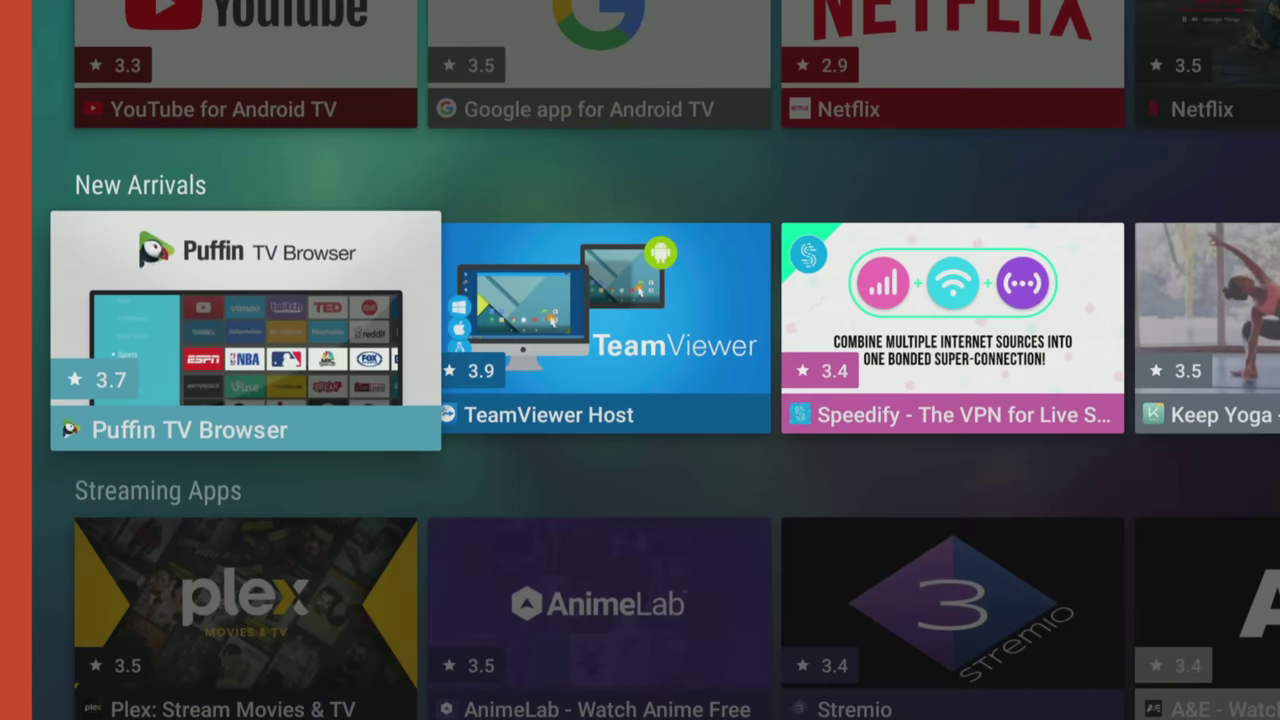
Check the detailed information for Puffin TV Browser under New Arrivals and start installing the app
key("Return")
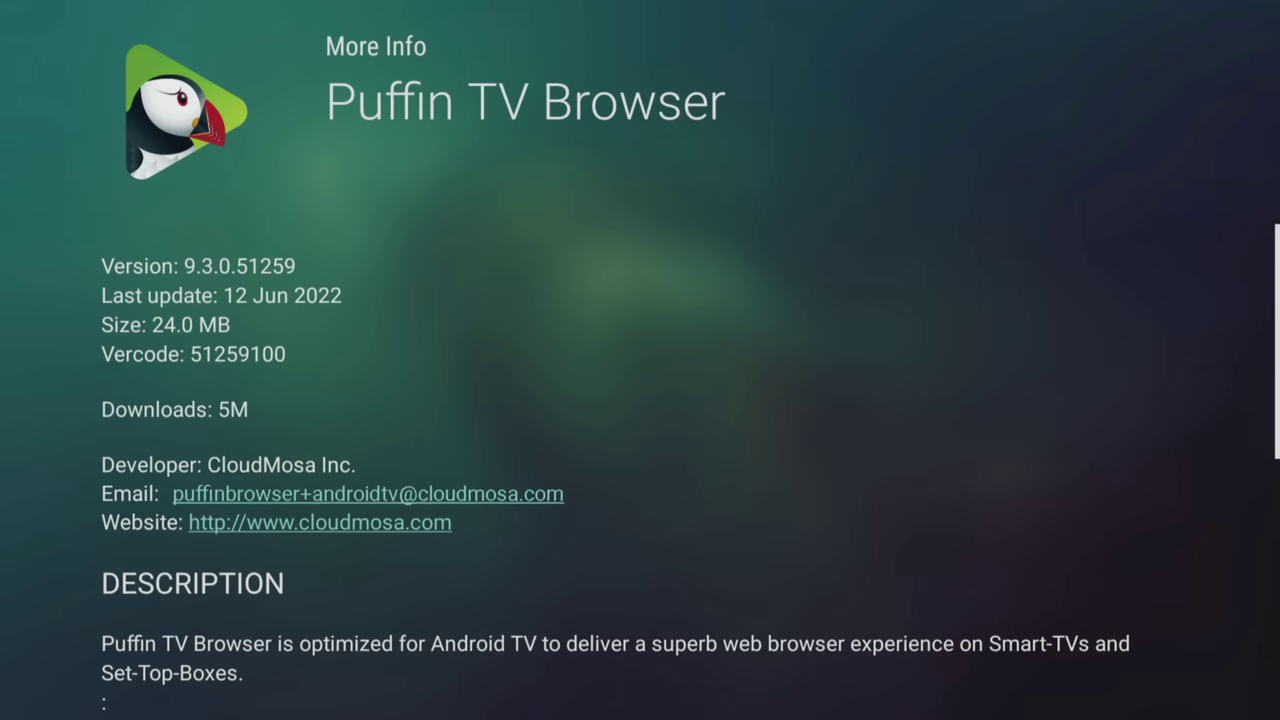
key("Escape")
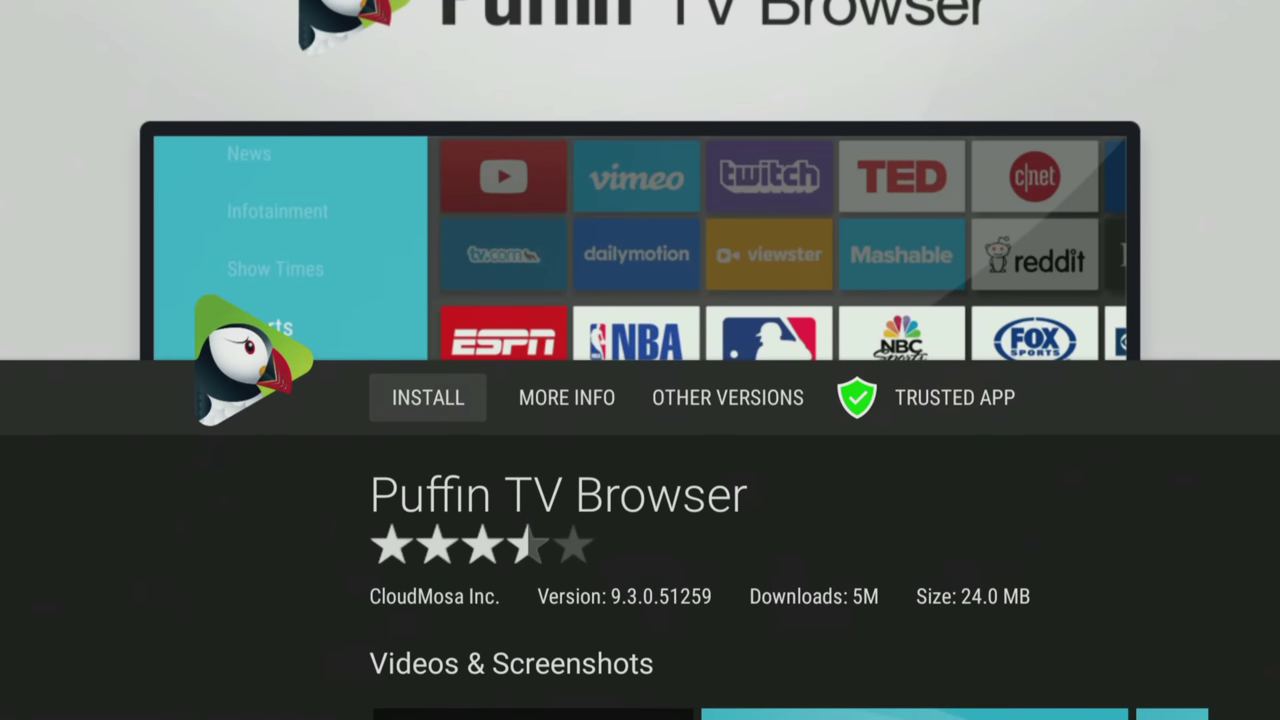
key("Return")
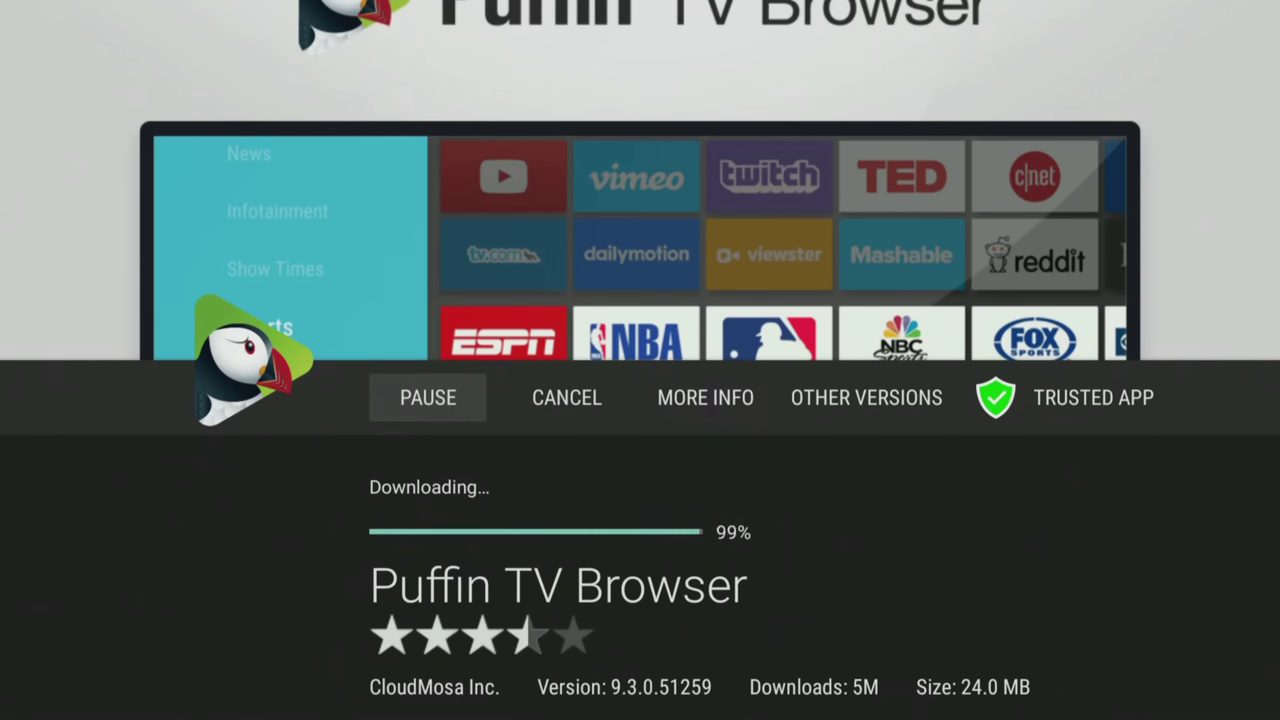